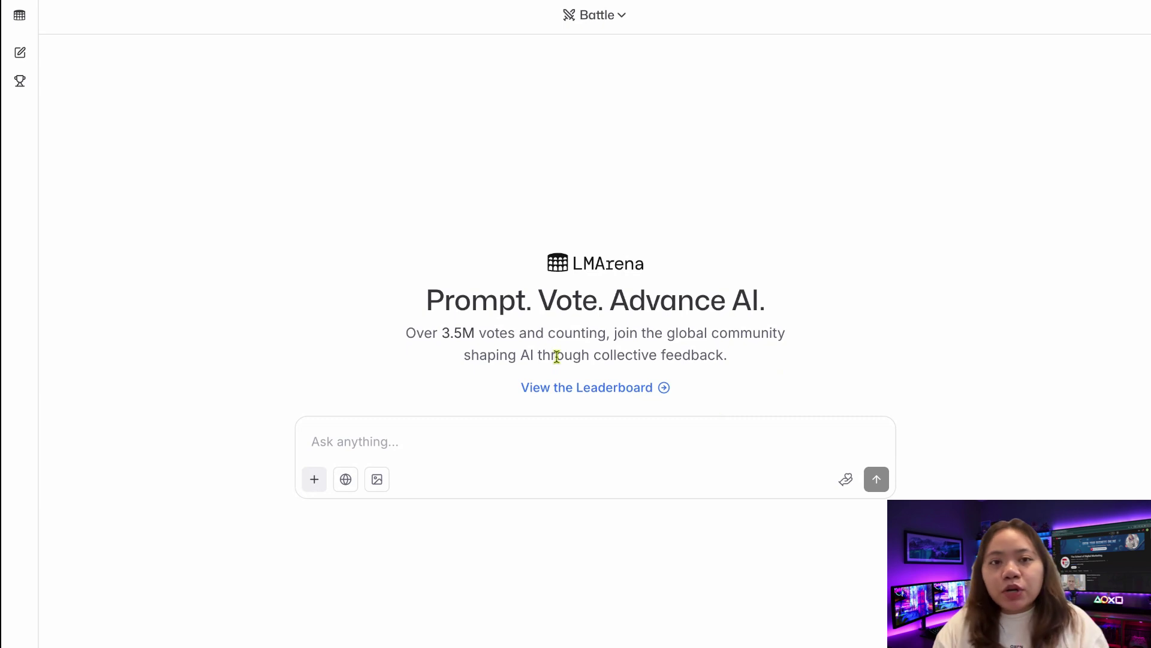
- Enlarge the gpt-image-1 result of the smiling bob-haired woman, then close it
{"action": "left_click", "coordinate": [527, 433]}
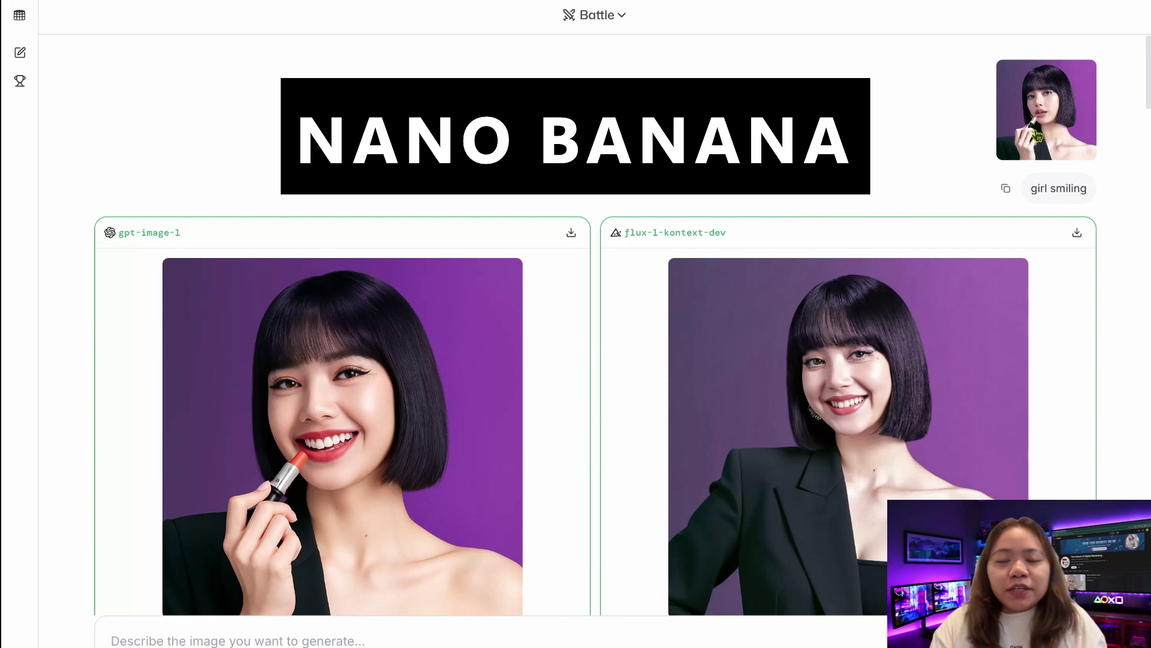
{"action": "left_click", "coordinate": [449, 410]}
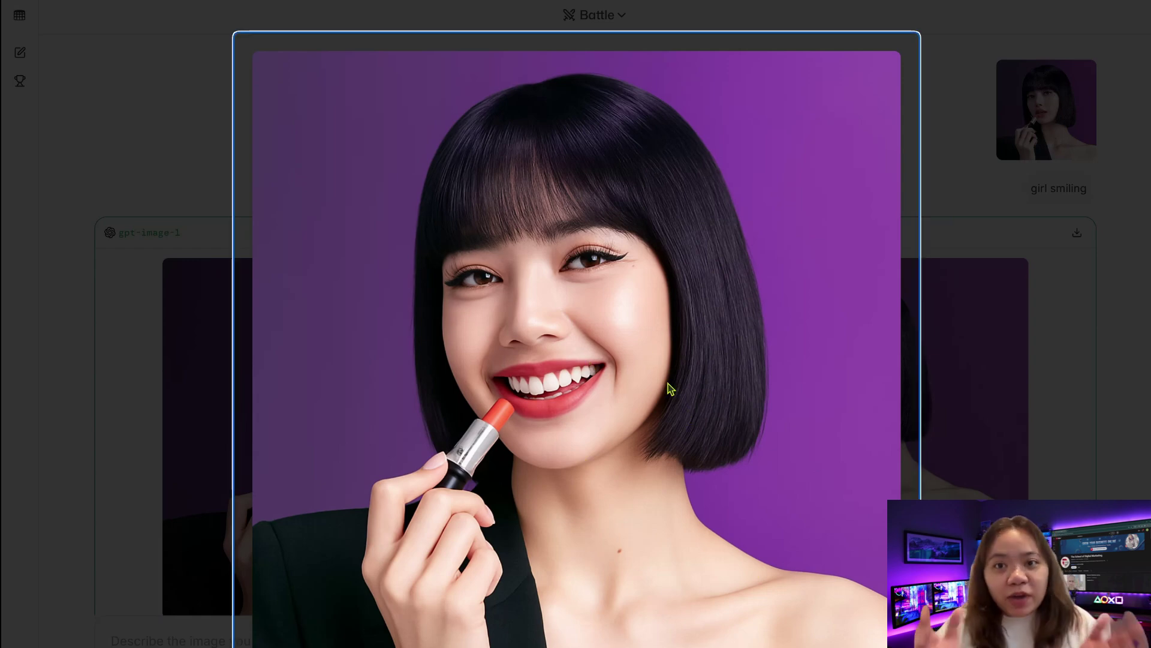
{"action": "left_click", "coordinate": [946, 351]}
- Enlarge the flux-1-kontext-dev smiling result, then close it
{"action": "left_click", "coordinate": [945, 349]}
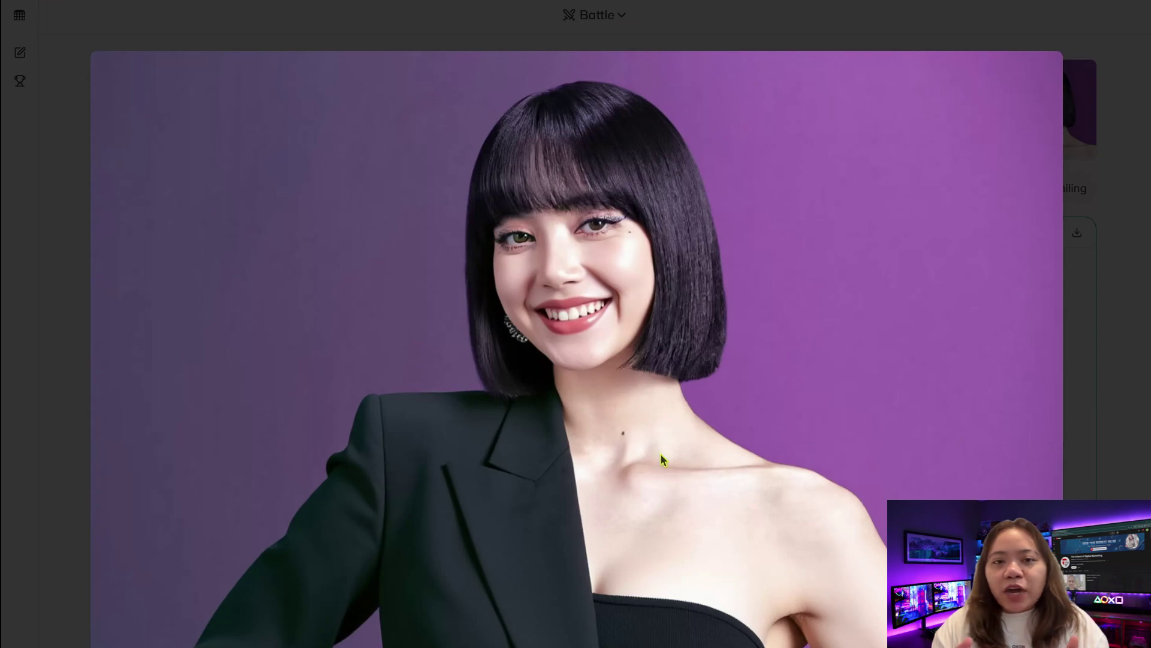
{"action": "left_click", "coordinate": [1120, 434]}
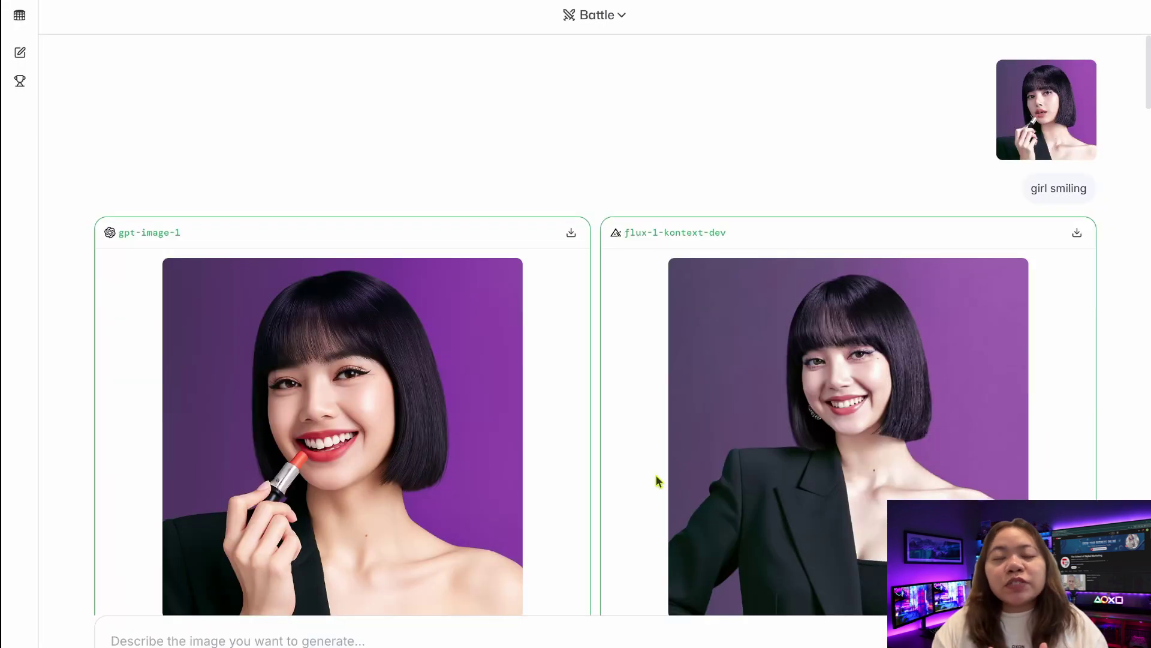
{"action": "scroll", "coordinate": [655, 480], "scroll_direction": "down", "scroll_amount": 3}
{"action": "scroll", "coordinate": [653, 476], "scroll_direction": "down", "scroll_amount": 10}
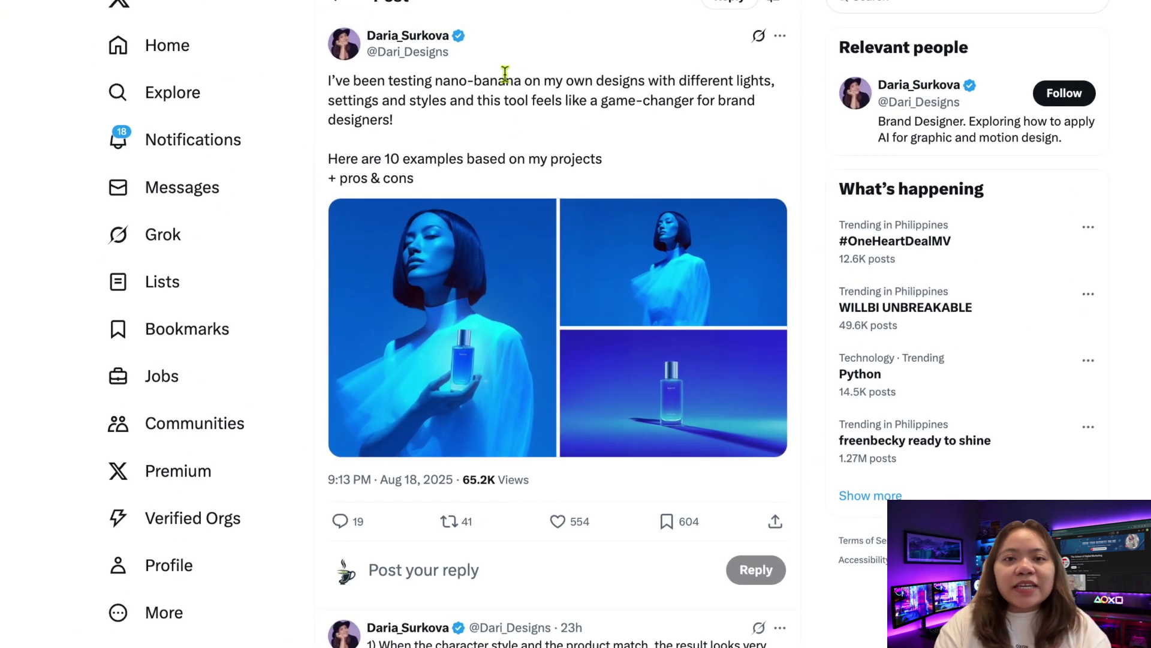
- Step through the post's coffee-bag, black-and-white coffee, teal painting, gin and puffer-jacket images full-screen
{"action": "left_click", "coordinate": [501, 198]}
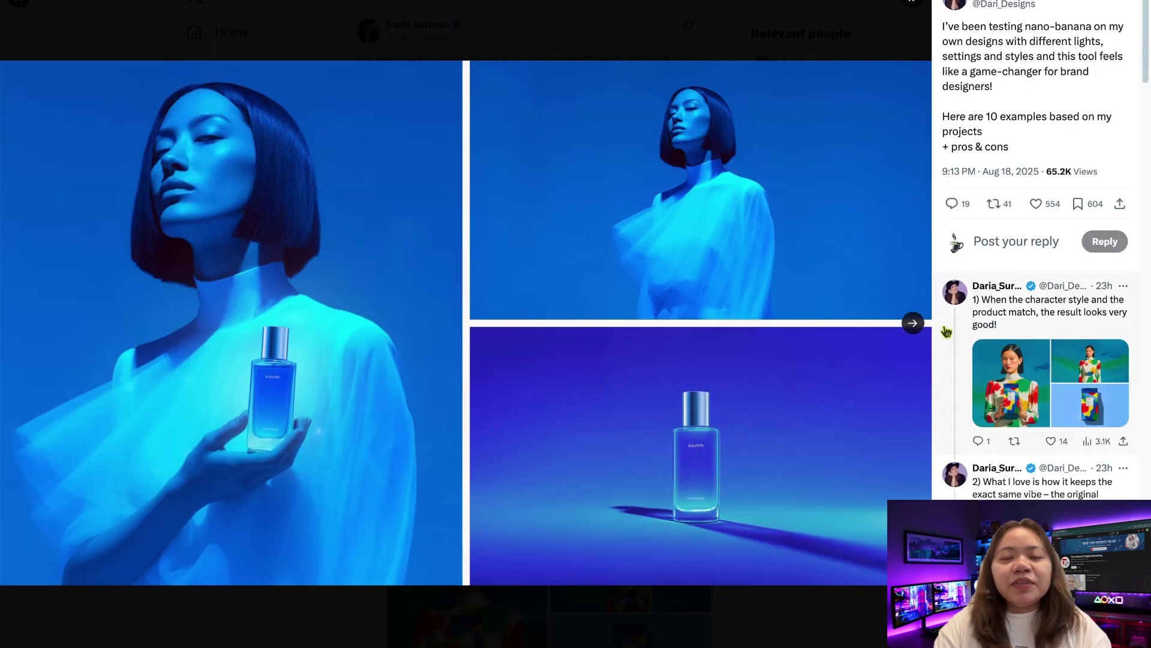
{"action": "left_click", "coordinate": [914, 327]}
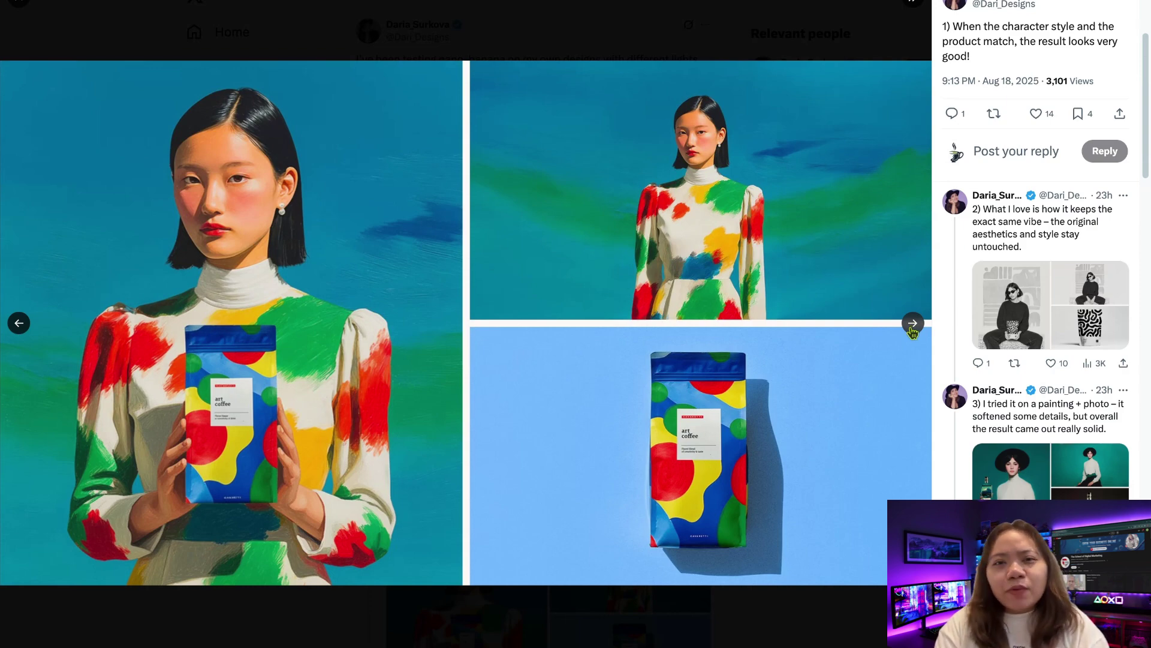
{"action": "left_click", "coordinate": [912, 327]}
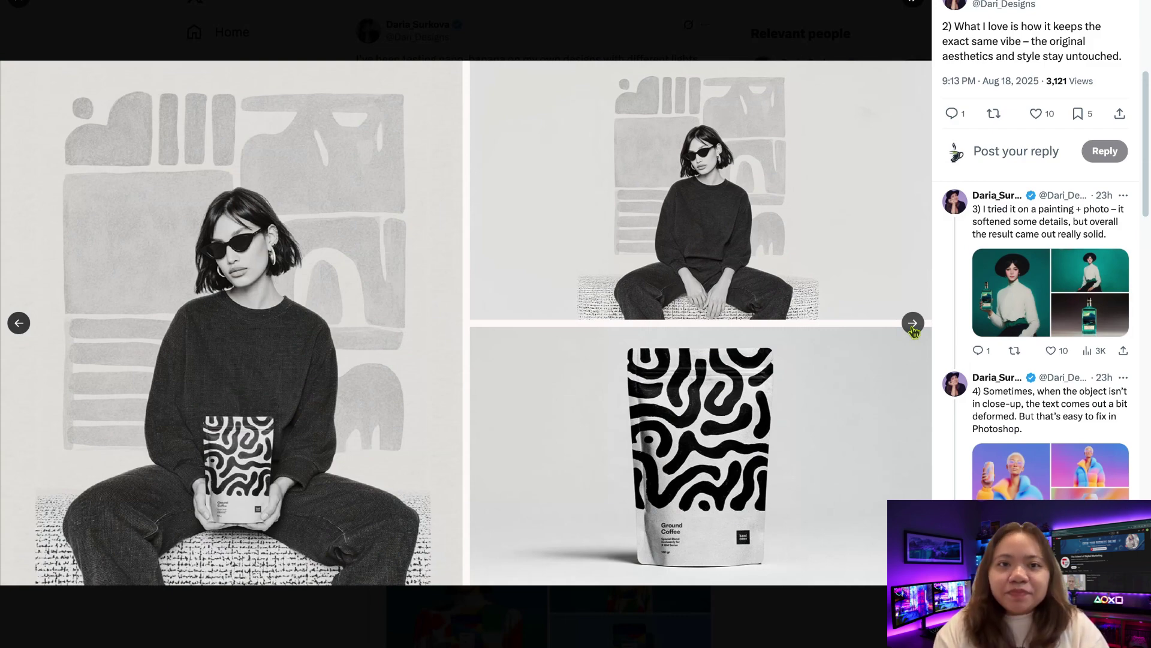
{"action": "left_click", "coordinate": [913, 325]}
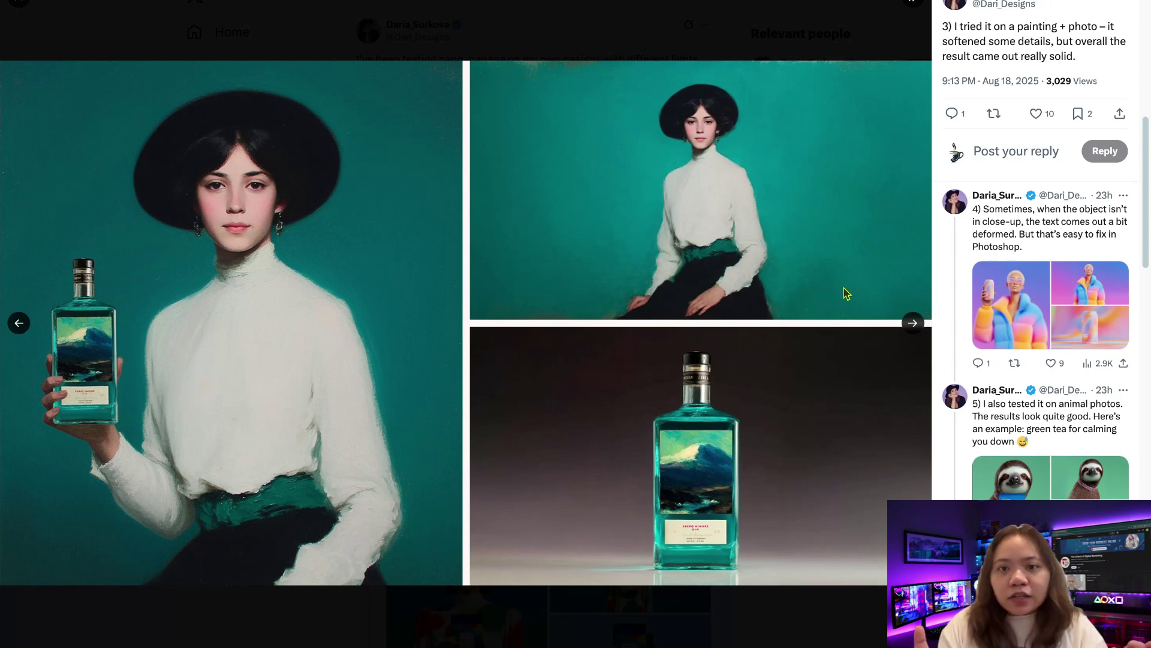
{"action": "left_click", "coordinate": [913, 324]}
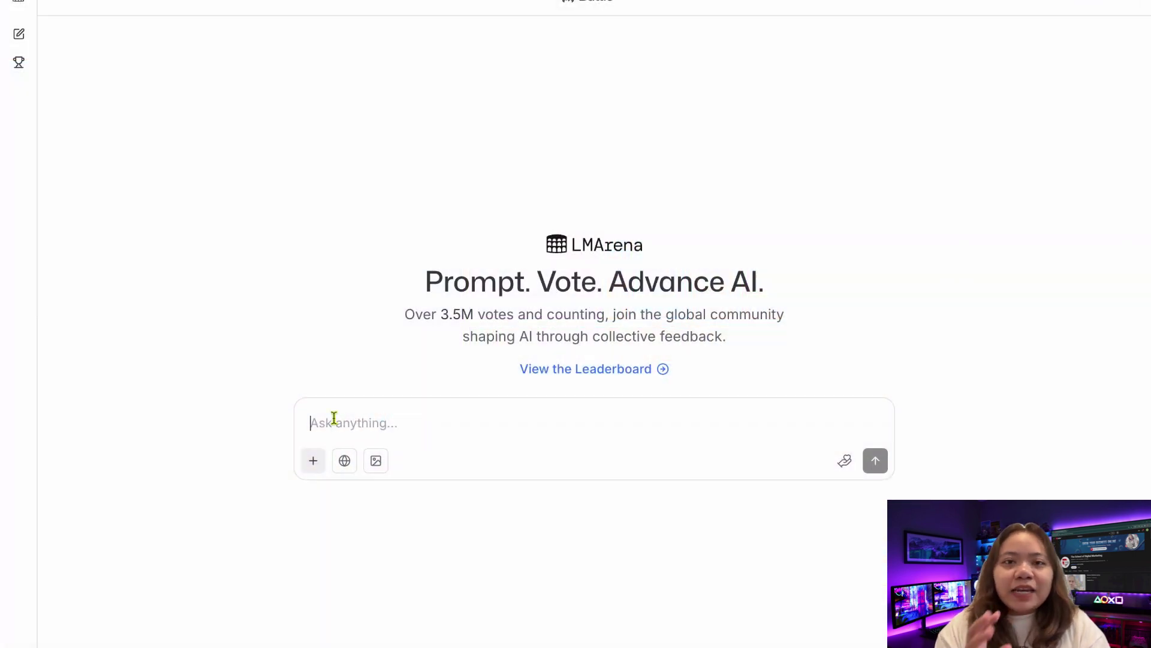
- Attach the purple-background woman photo with the prompt 'girl smiling', send it and accept the Terms of Use
{"action": "key", "text": "ctrl+v"}
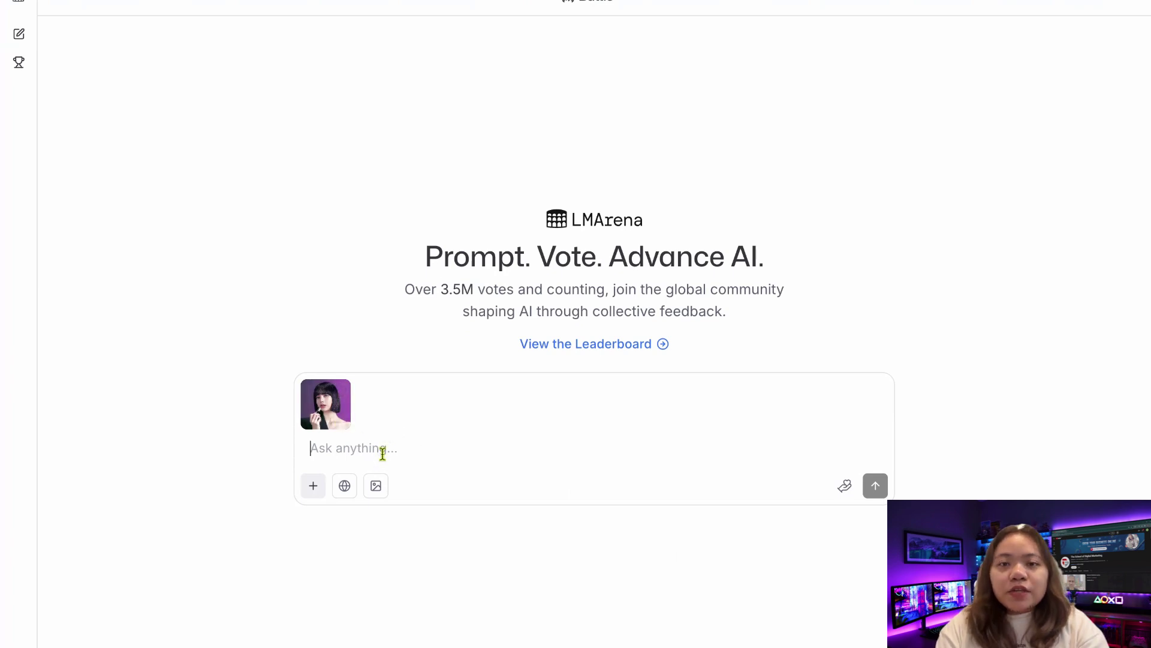
{"action": "type", "text": "girl"}
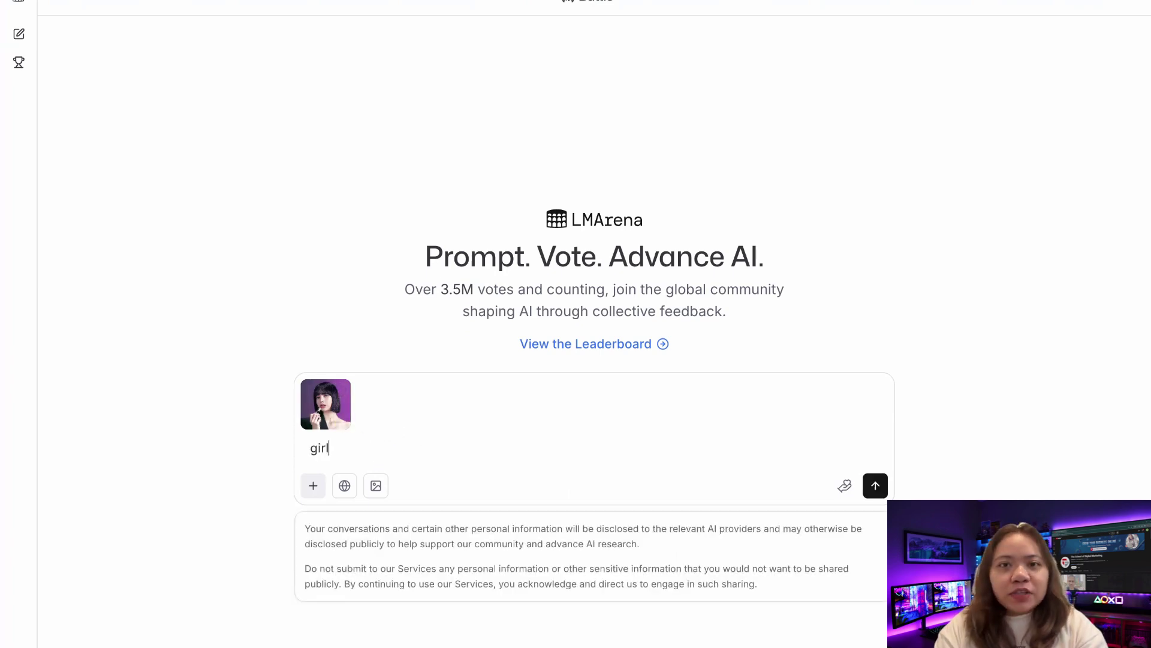
{"action": "type", "text": " smiling"}
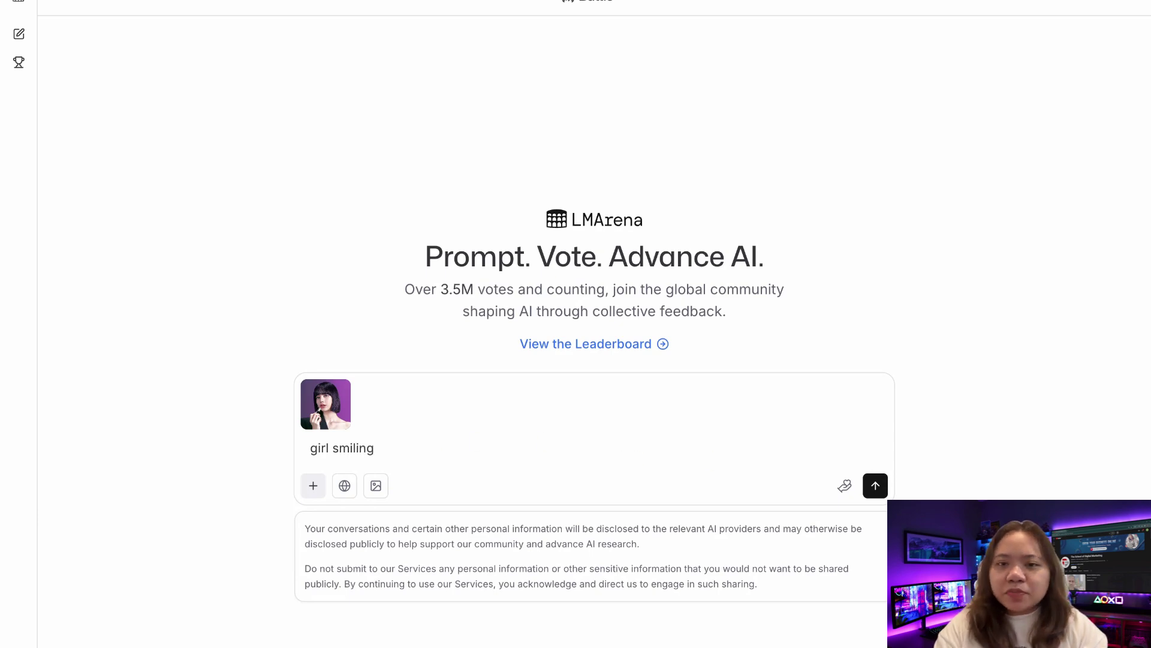
{"action": "left_click", "coordinate": [876, 487]}
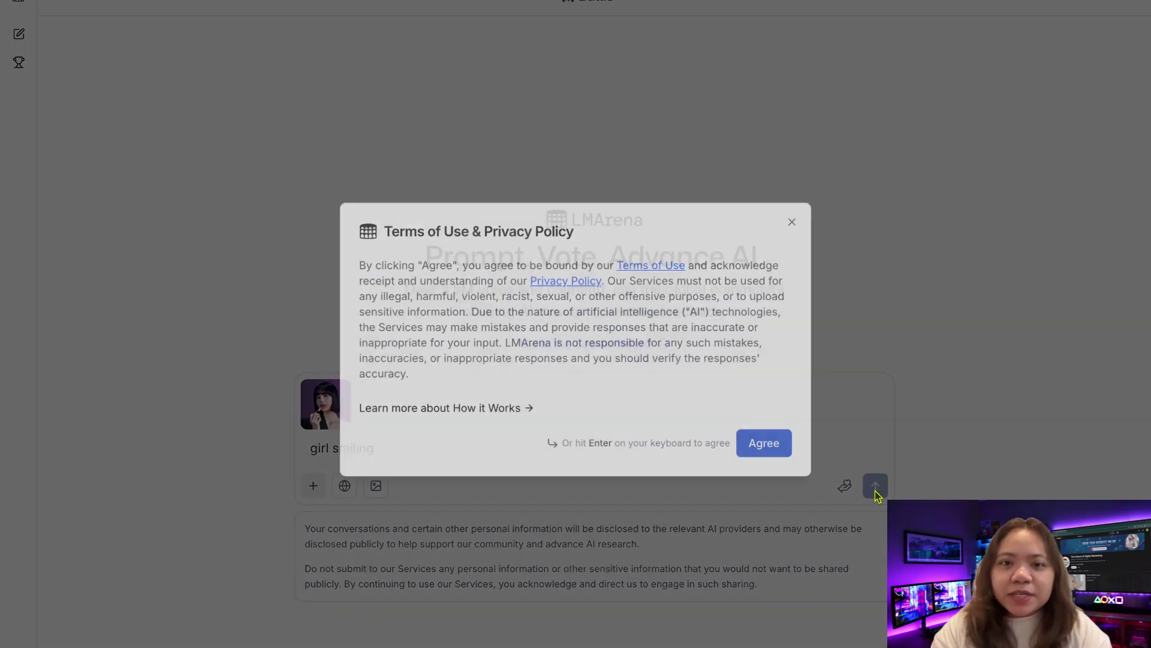
{"action": "left_click", "coordinate": [763, 442]}
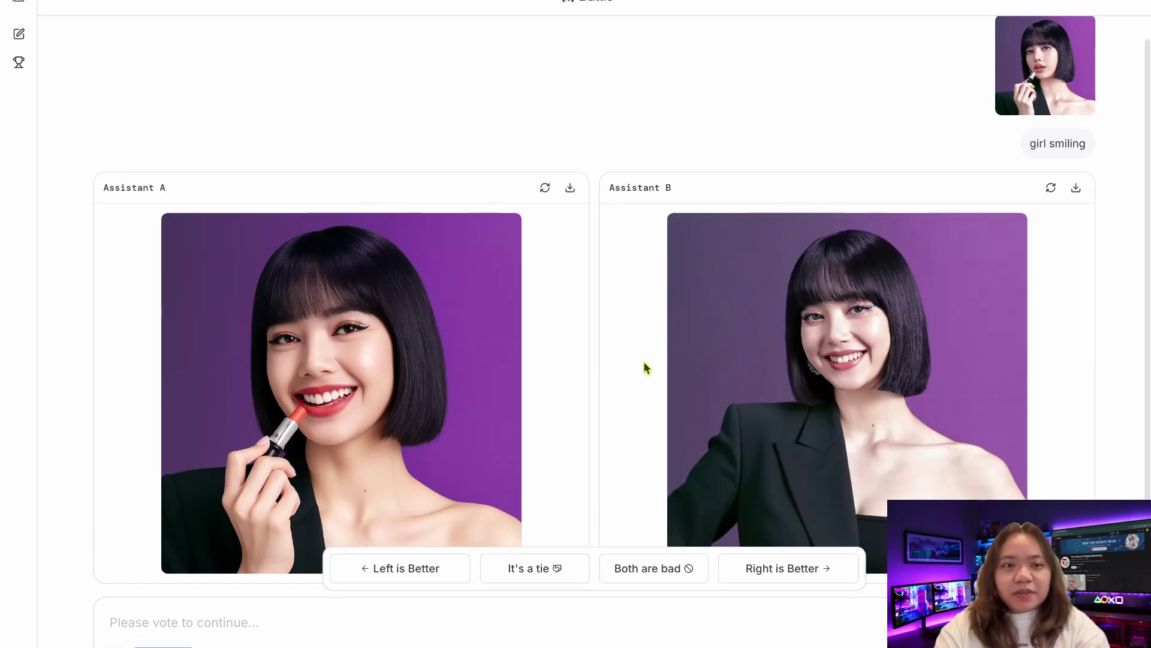
- Inspect Assistant A's and Assistant B's smiling images enlarged, then cast a vote
{"action": "scroll", "coordinate": [450, 442], "scroll_direction": "down", "scroll_amount": 1}
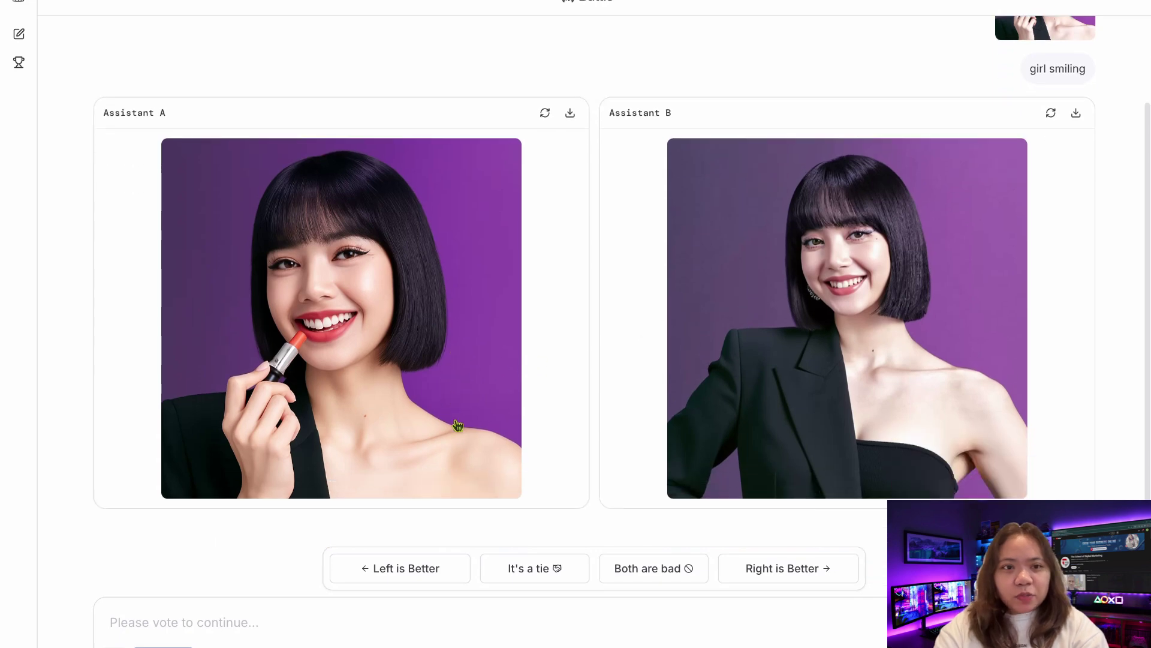
{"action": "left_click", "coordinate": [430, 323]}
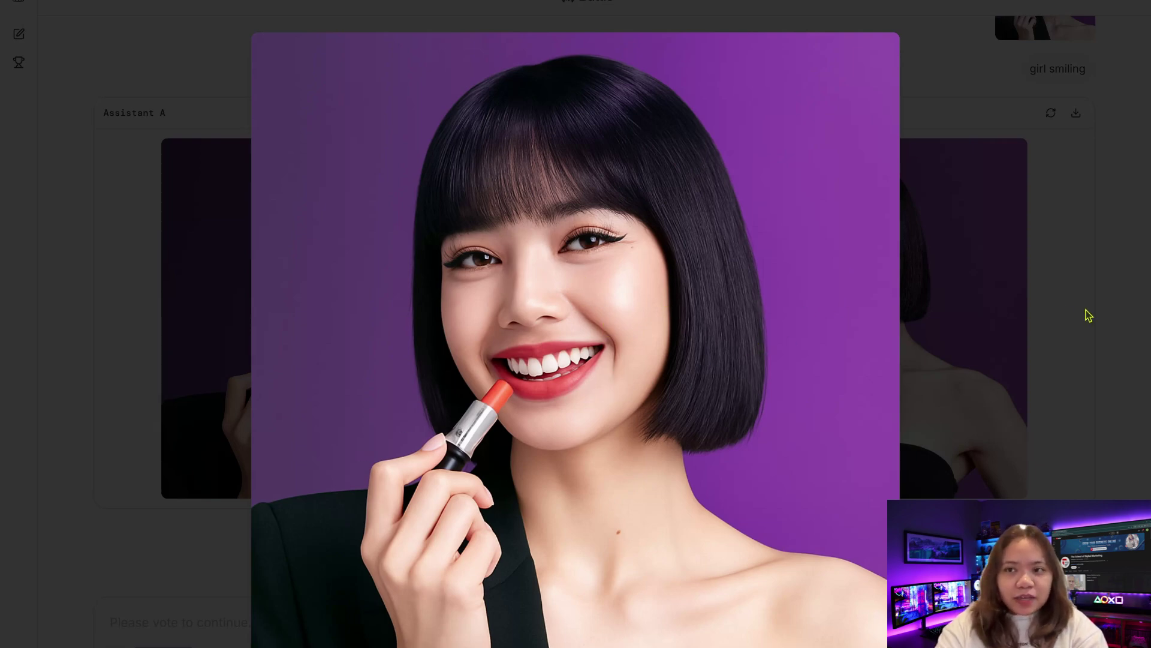
{"action": "left_click", "coordinate": [991, 341]}
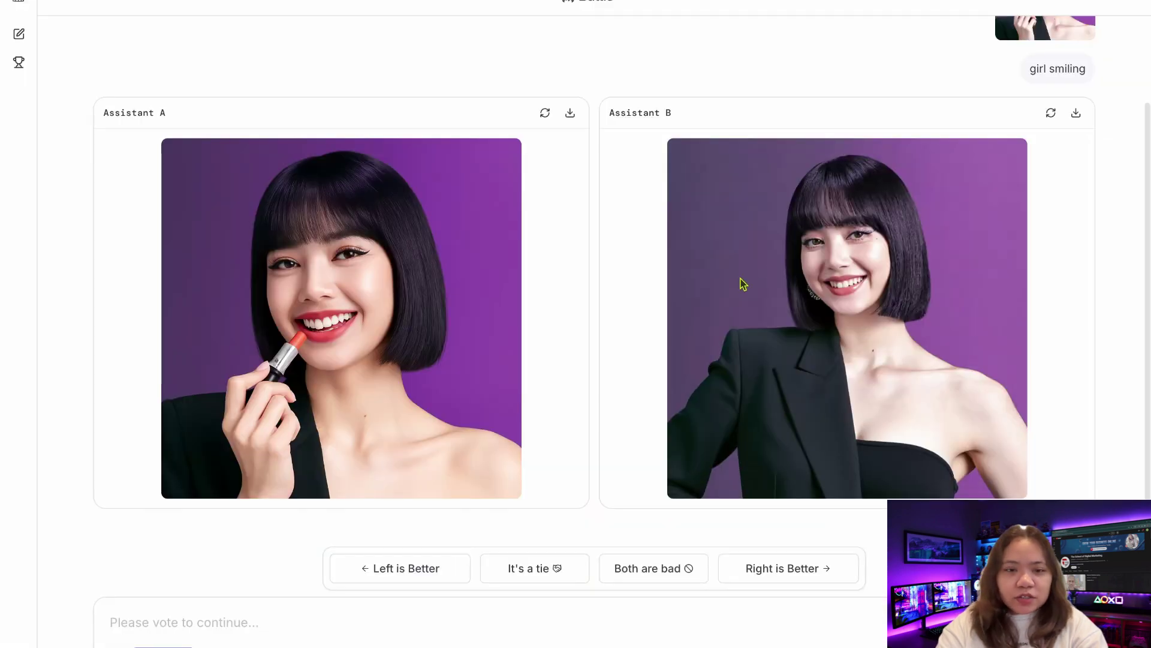
{"action": "left_click", "coordinate": [744, 284]}
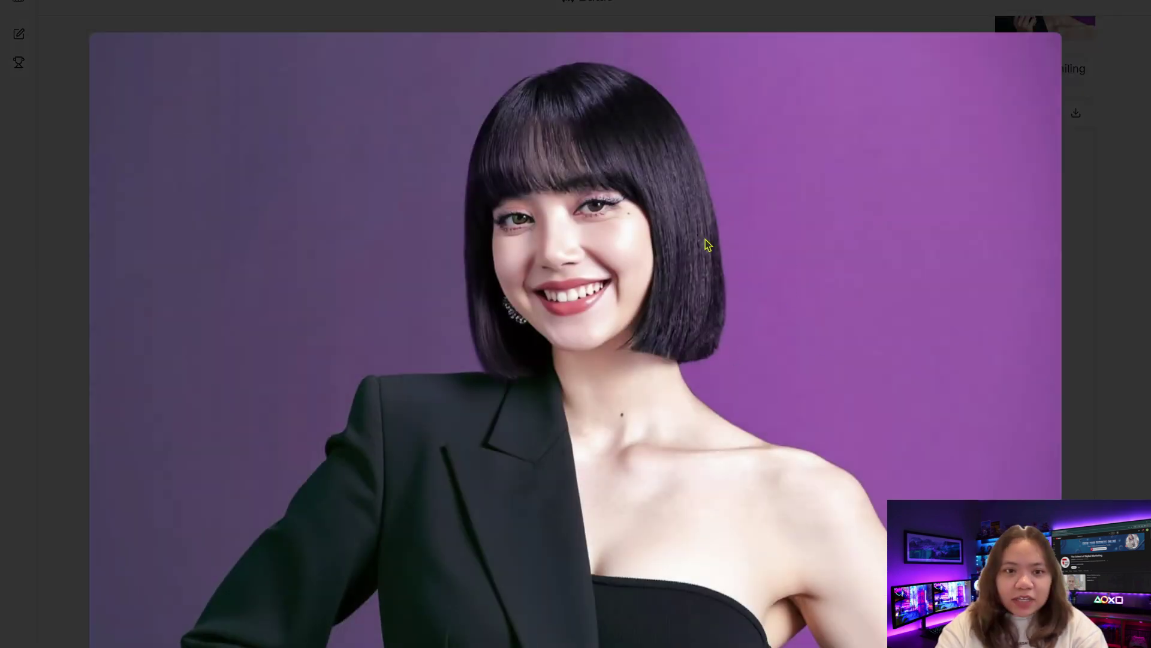
{"action": "left_click", "coordinate": [613, 145]}
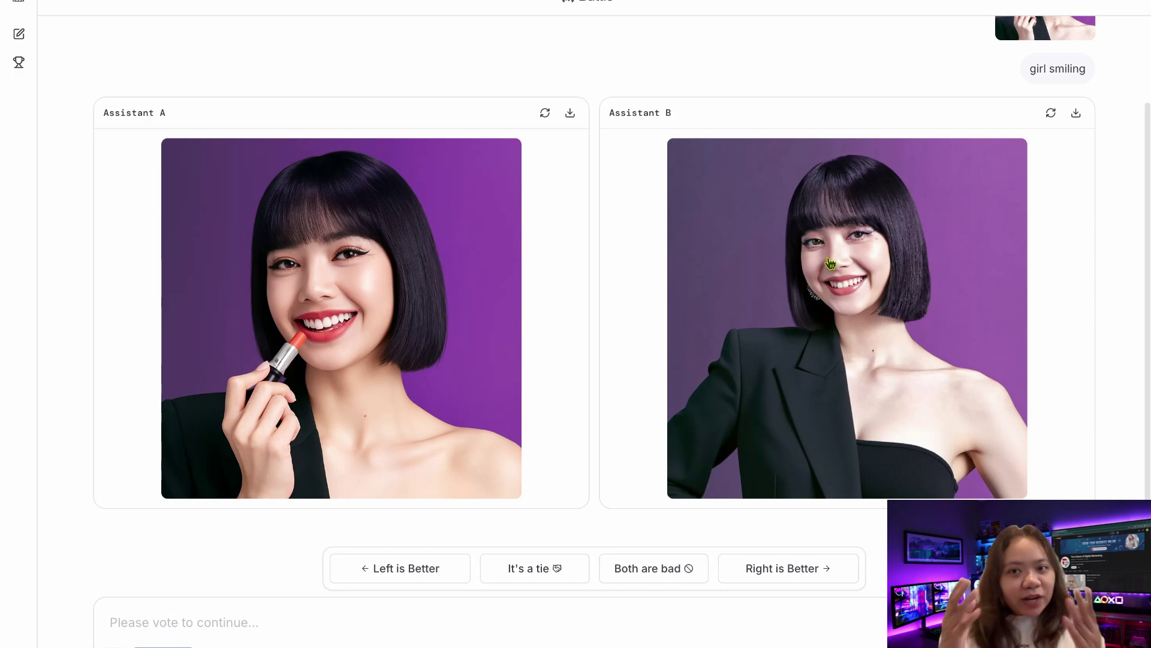
{"action": "left_click", "coordinate": [788, 567]}
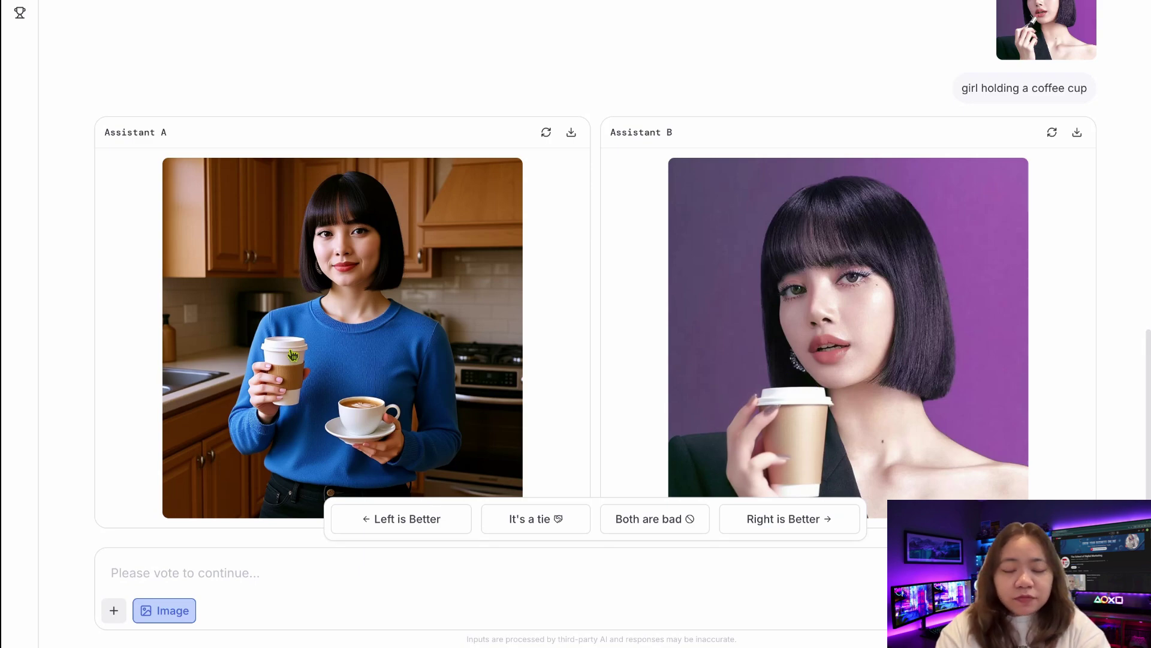
- Inspect Assistant A's coffee-cup image enlarged, then vote 'Right is Better'
{"action": "left_click", "coordinate": [292, 356]}
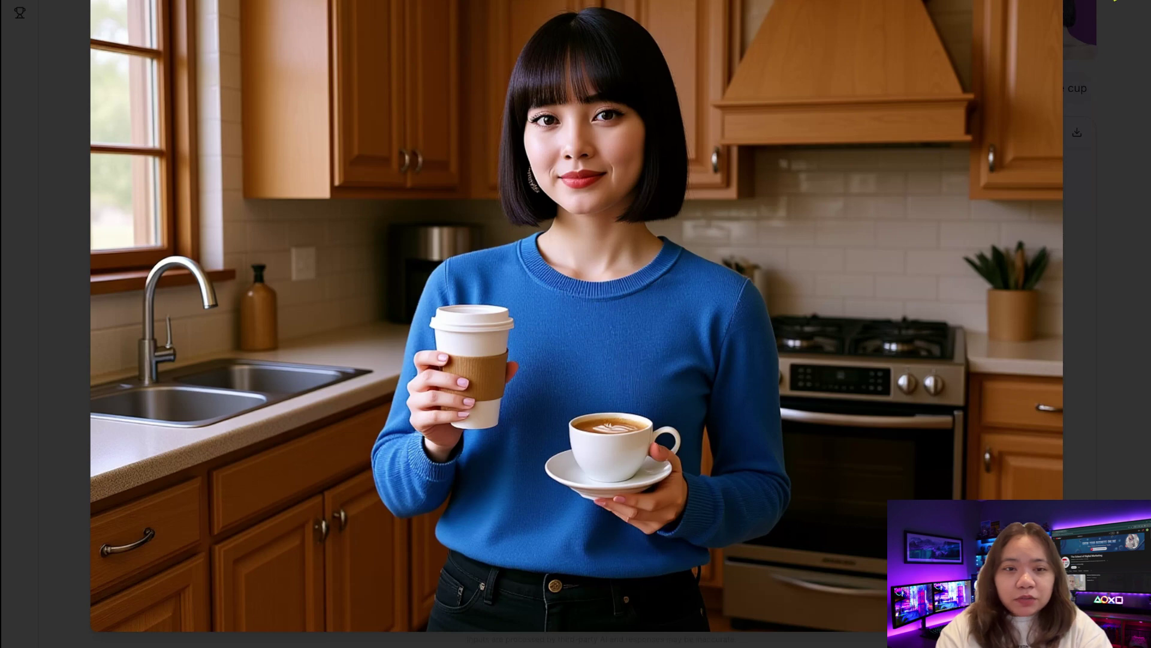
{"action": "key", "text": "Escape"}
{"action": "left_click", "coordinate": [791, 517]}
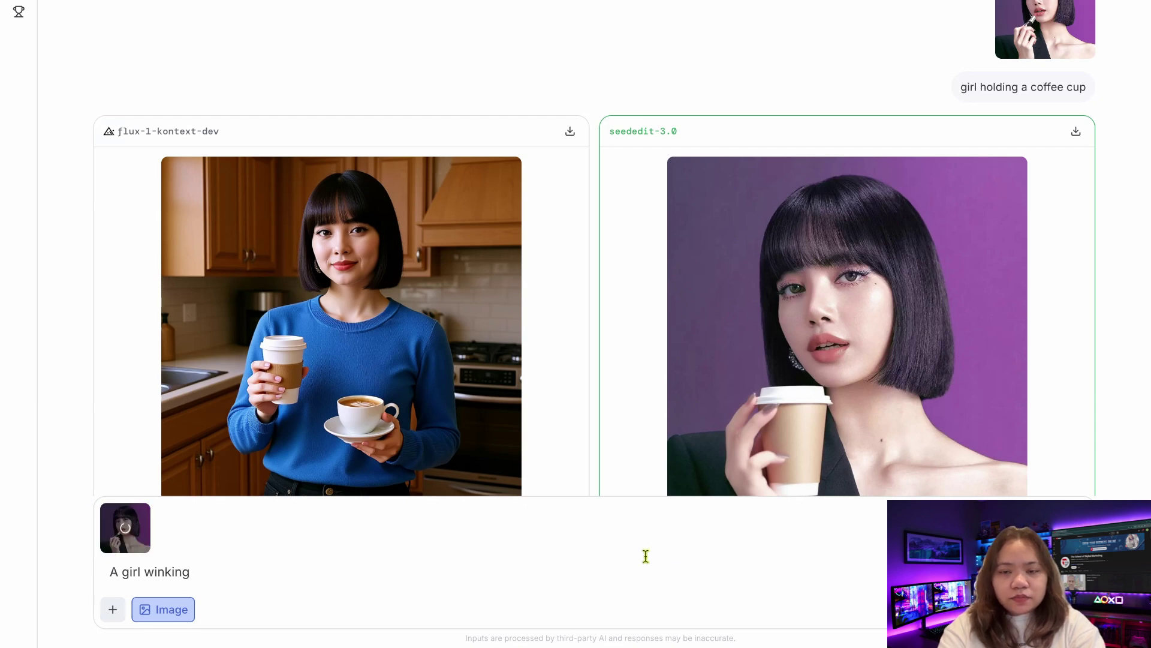
- Vote the left winking image better, revealing nano-banana over qwen-image-edit
{"action": "scroll", "coordinate": [775, 403], "scroll_direction": "down", "scroll_amount": 1}
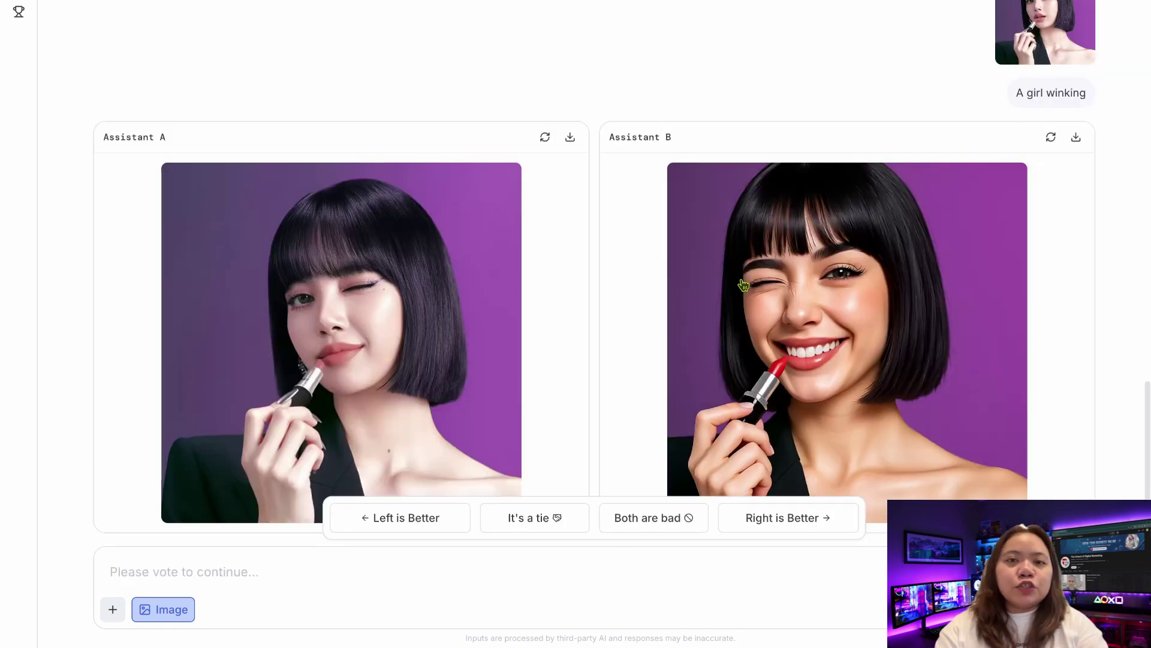
{"action": "scroll", "coordinate": [818, 333], "scroll_direction": "down", "scroll_amount": 1}
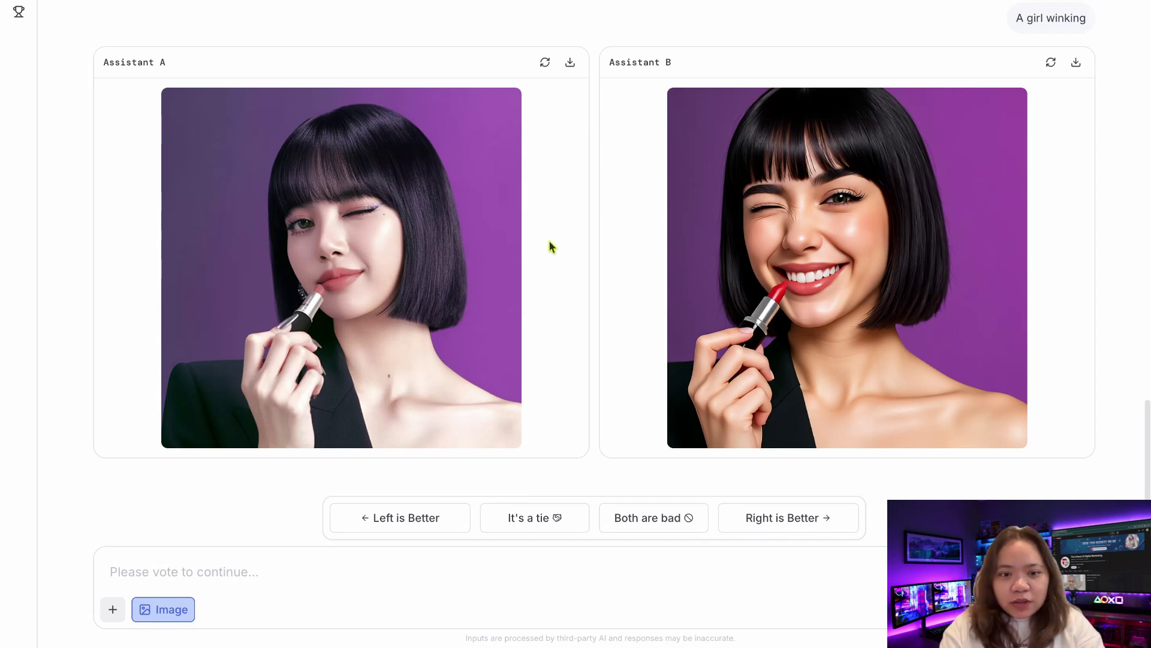
{"action": "left_click", "coordinate": [397, 530]}
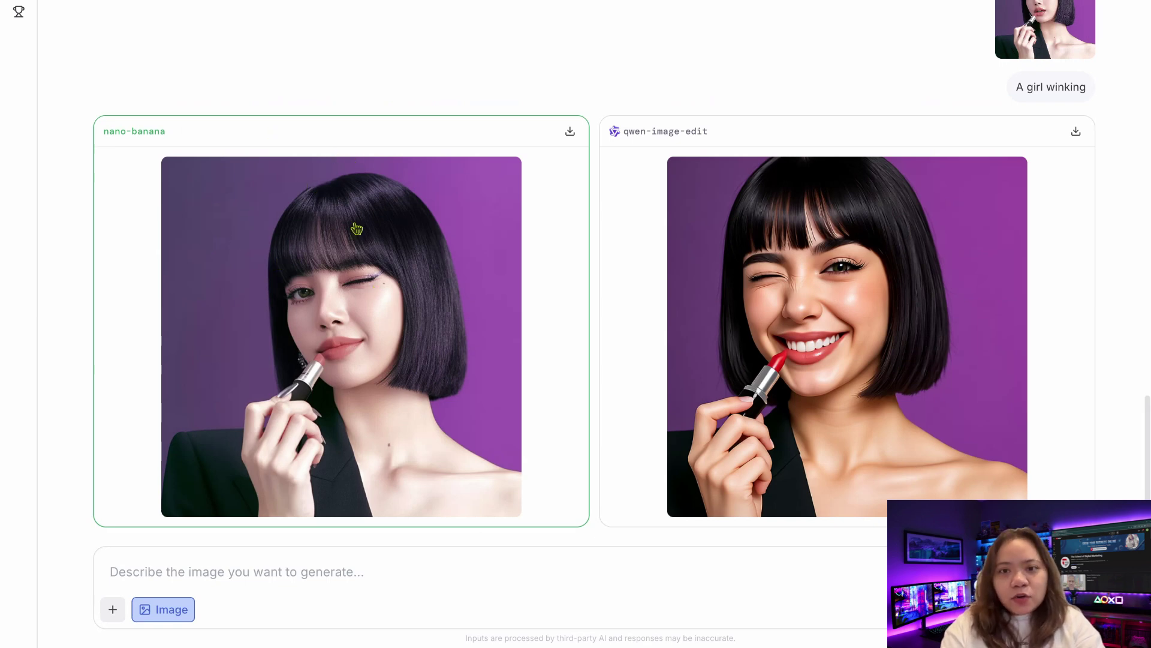
- Attach the original bob-haired photo and paste the 'A girl looking shocked' prompt
{"action": "left_click", "coordinate": [356, 228]}
{"action": "left_click", "coordinate": [294, 566]}
{"action": "type", "text": "A girl looking shocked"}
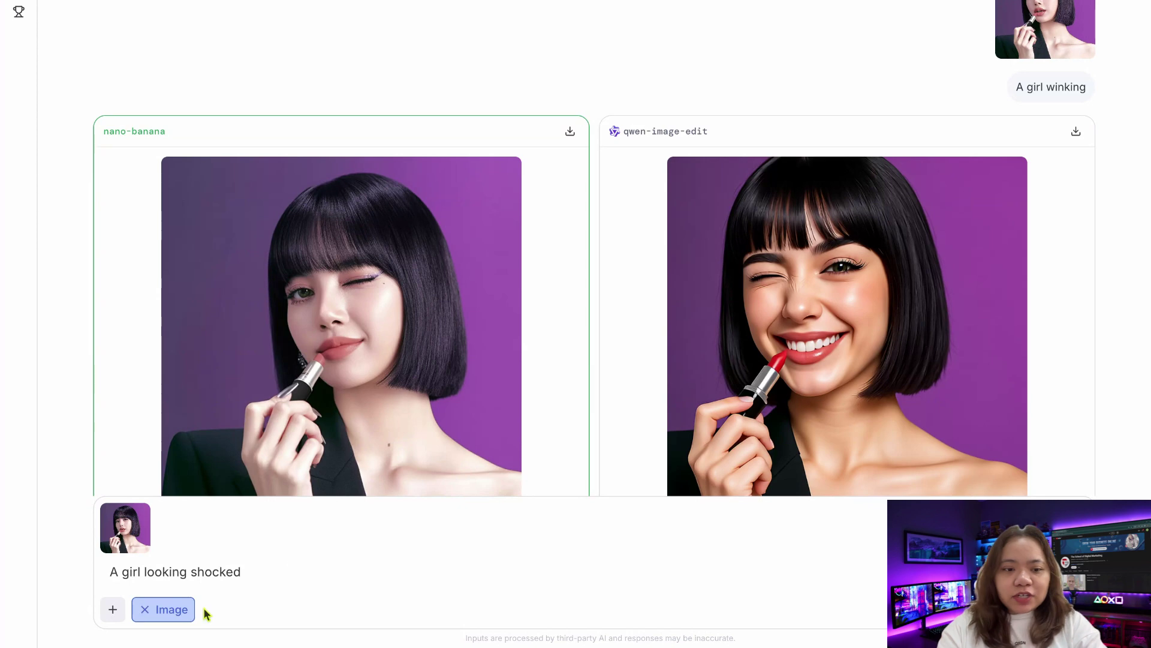
- Submit 'A girl looking shocked' and vote the left image, Gemini 2.0 Flash preview, over qwen-image-edit
{"action": "key", "text": "Return"}
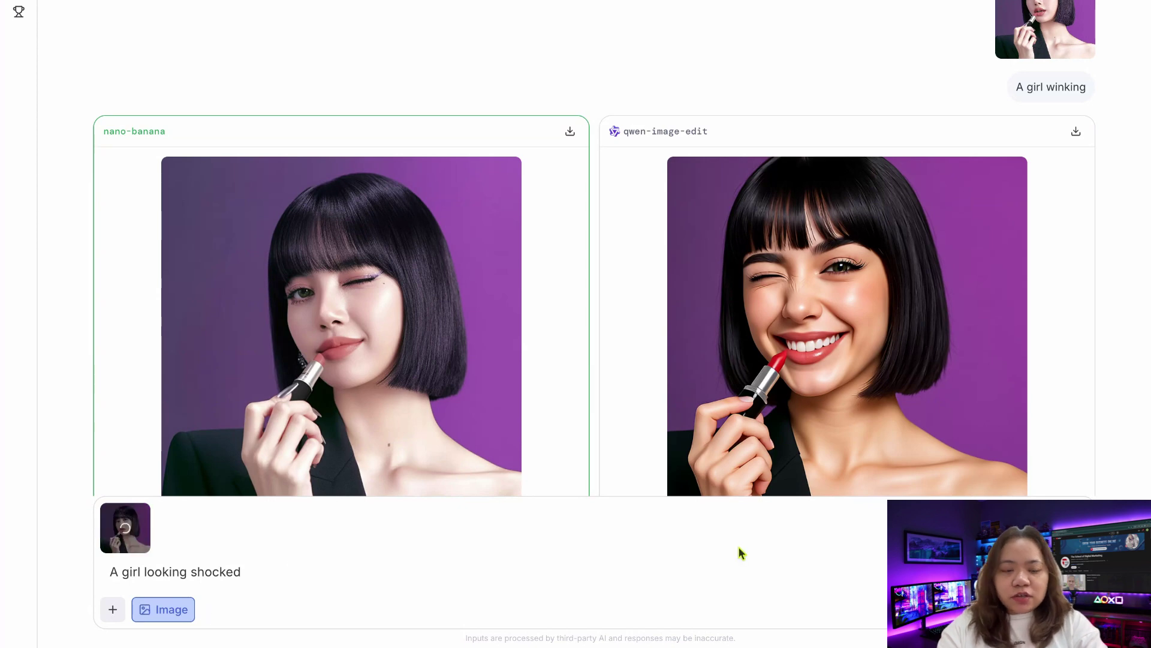
{"action": "scroll", "coordinate": [725, 450], "scroll_direction": "down", "scroll_amount": 1}
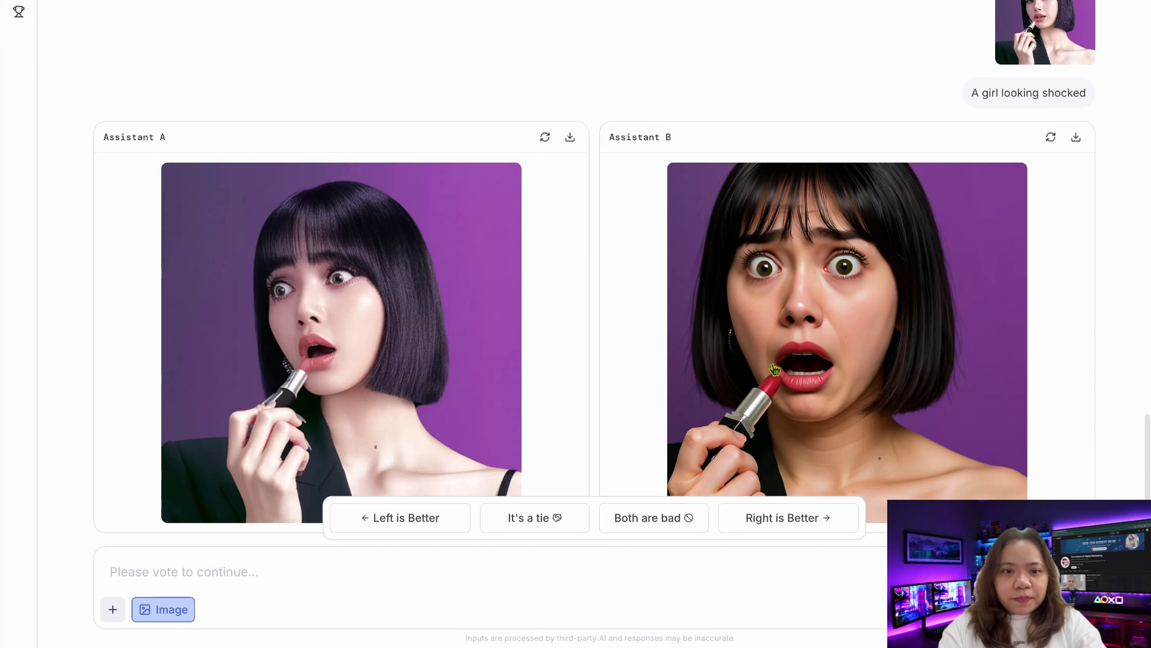
{"action": "left_click", "coordinate": [420, 528]}
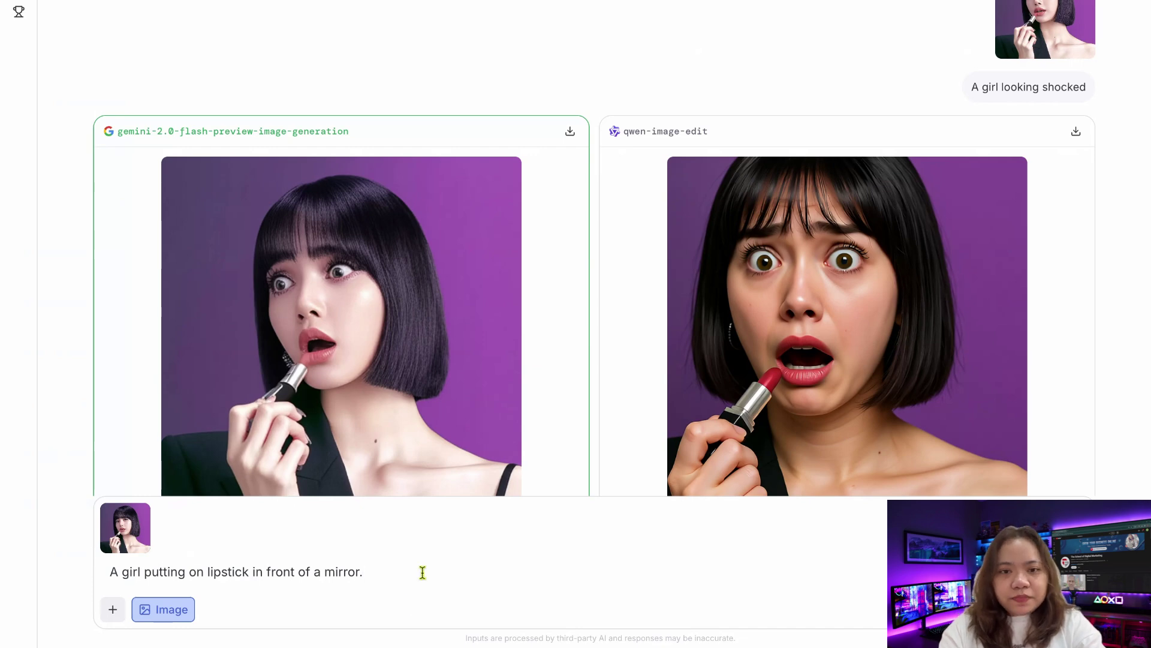
- Submit the mirror-lipstick prompt and inspect both assistants' results enlarged
{"action": "key", "text": "Return"}
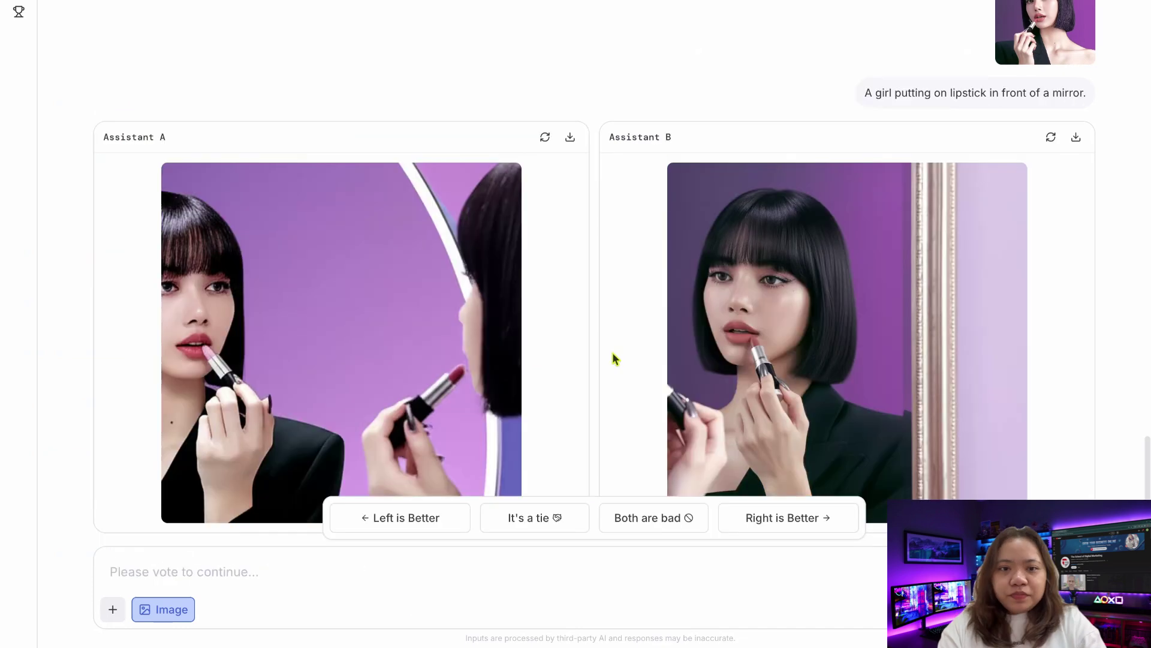
{"action": "left_click", "coordinate": [847, 351]}
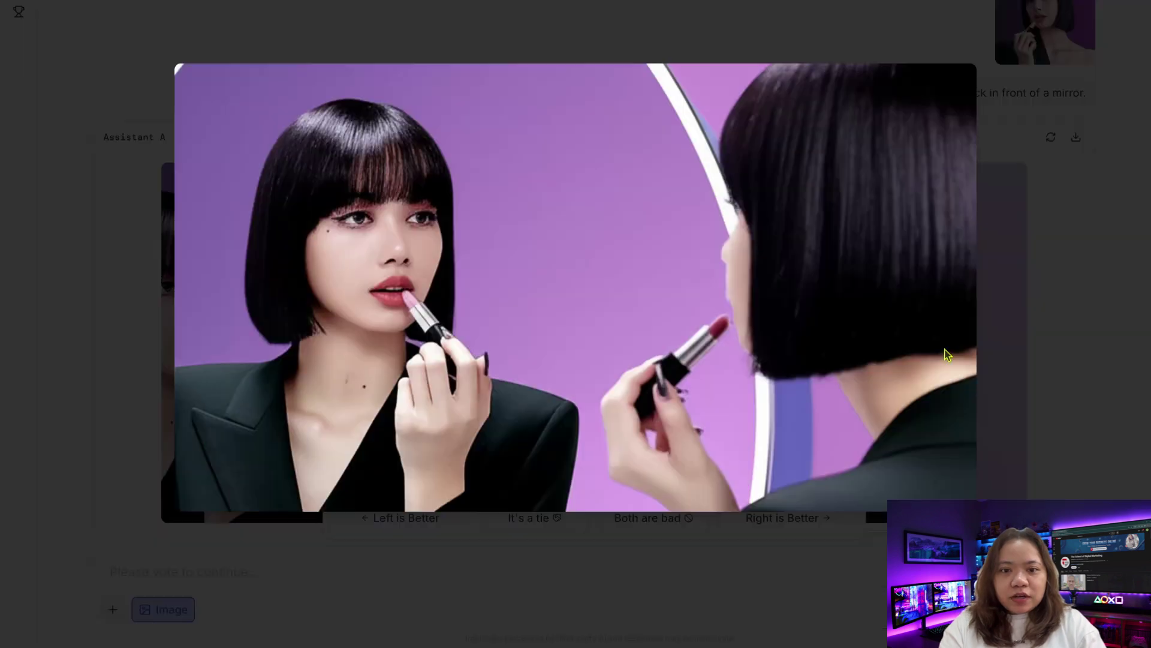
{"action": "left_click", "coordinate": [1123, 309]}
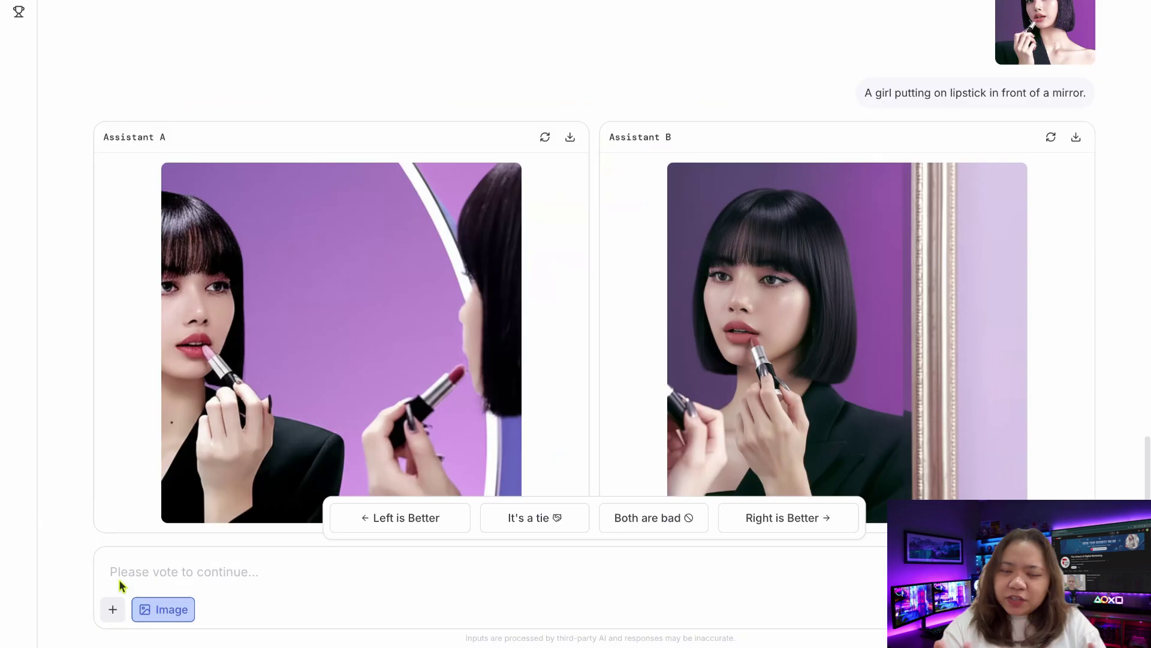
{"action": "left_click", "coordinate": [375, 380]}
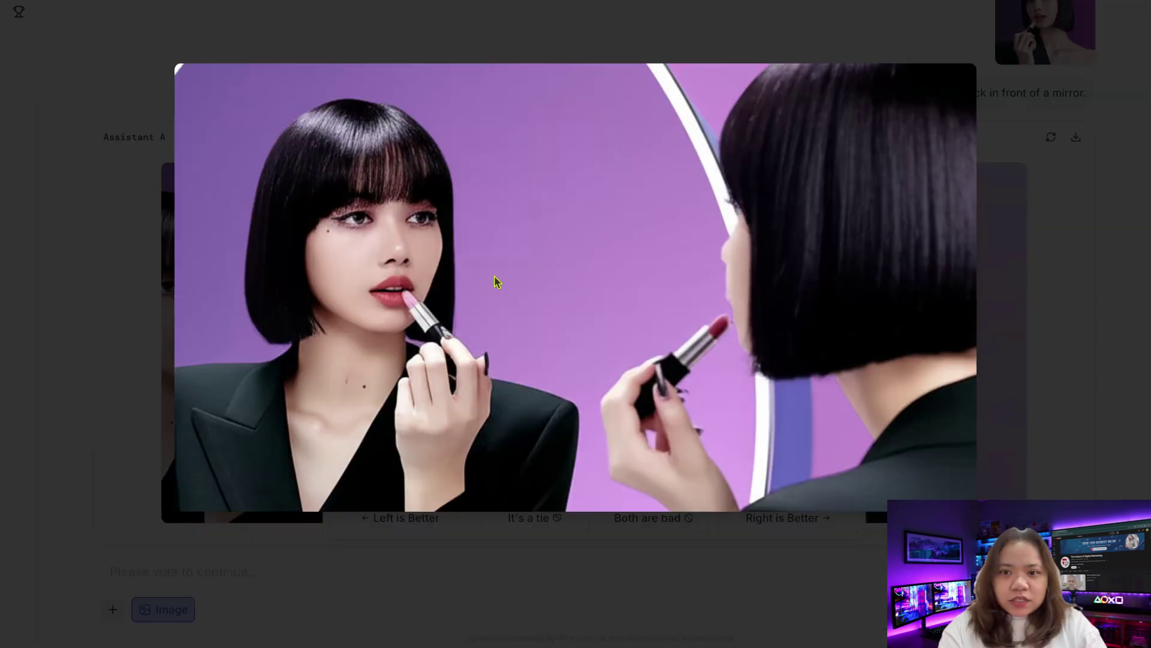
{"action": "key", "text": "Right"}
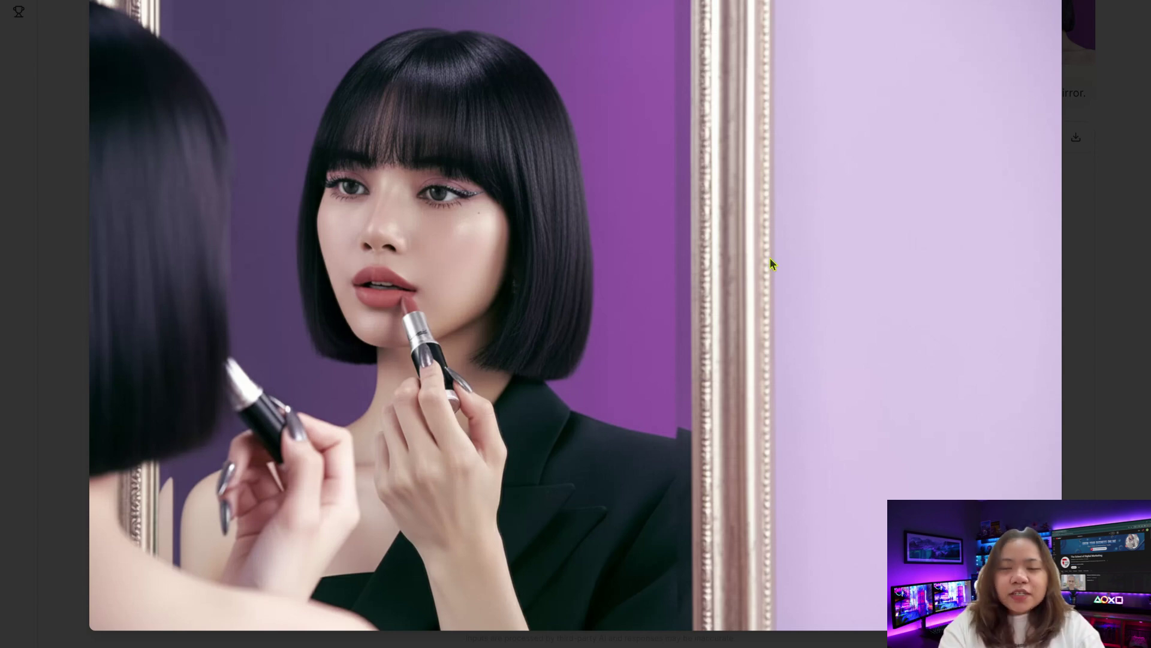
{"action": "left_click", "coordinate": [811, 476]}
- Vote the right image better, nano-banana over Gemini 2.0 Flash preview, and start uploading a new photo
{"action": "left_click", "coordinate": [789, 518]}
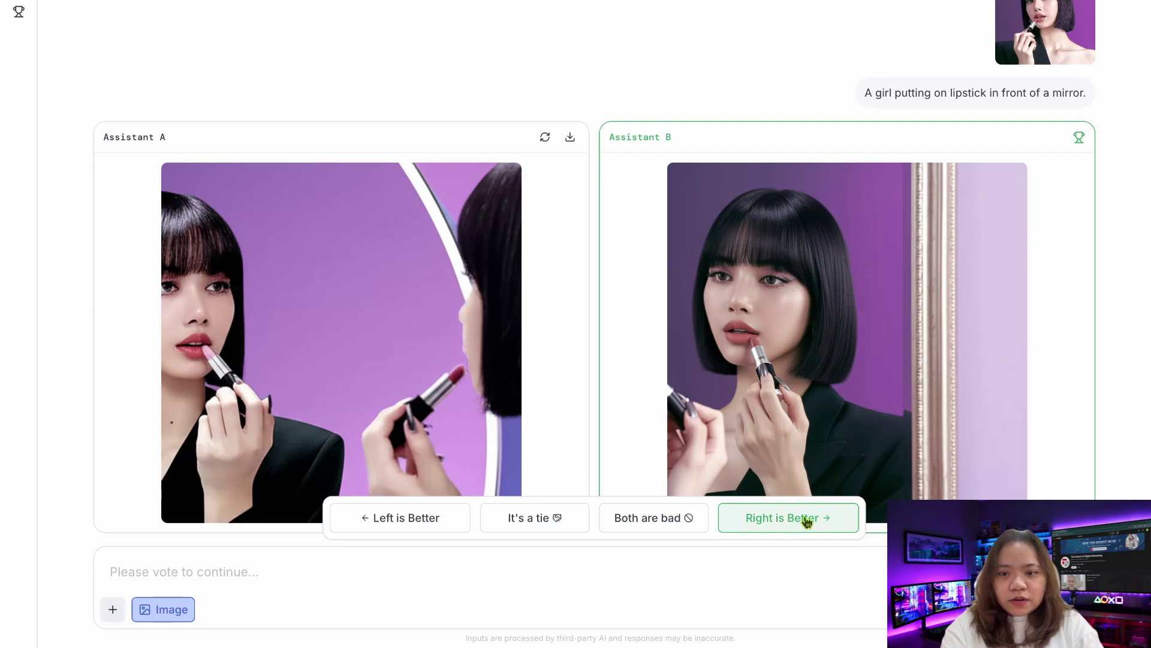
{"action": "left_click", "coordinate": [807, 519]}
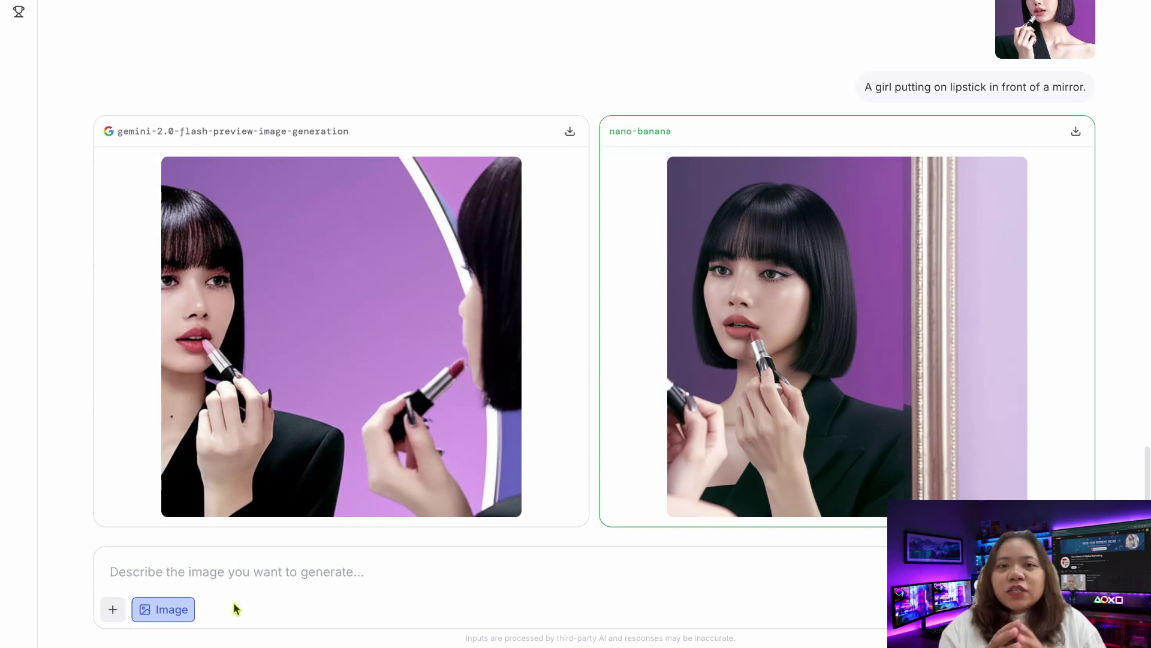
{"action": "left_click", "coordinate": [117, 611]}
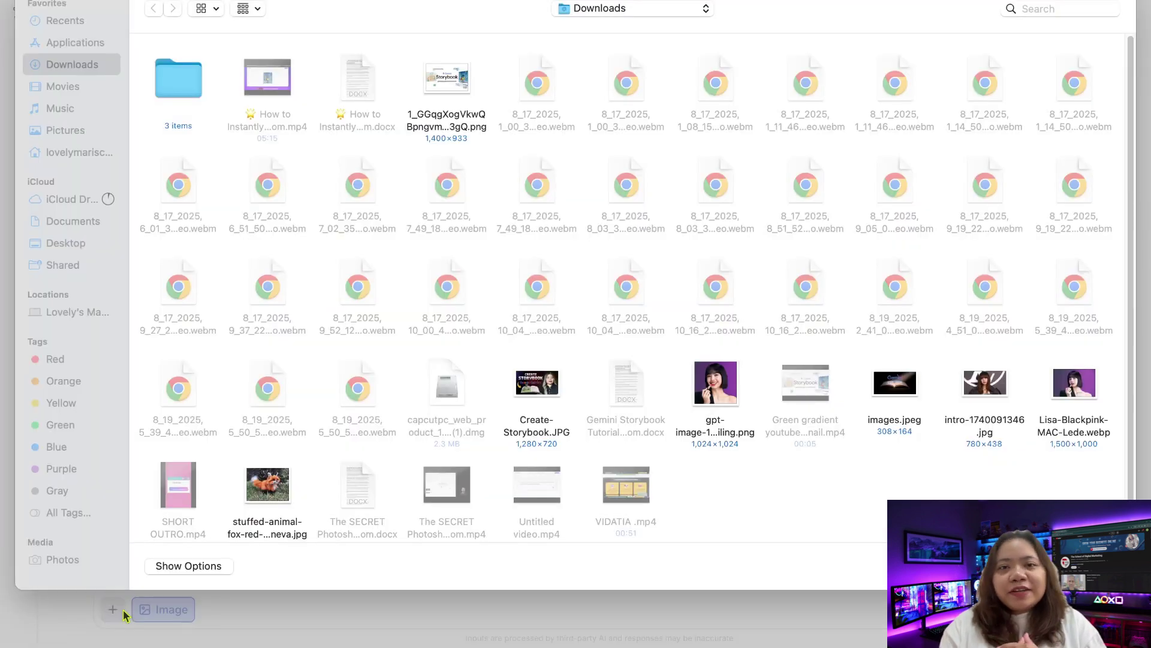
- Attach the bob-haired woman's .webp photo from Downloads and submit 'A girl lying in bed.'
{"action": "left_click", "coordinate": [1062, 379]}
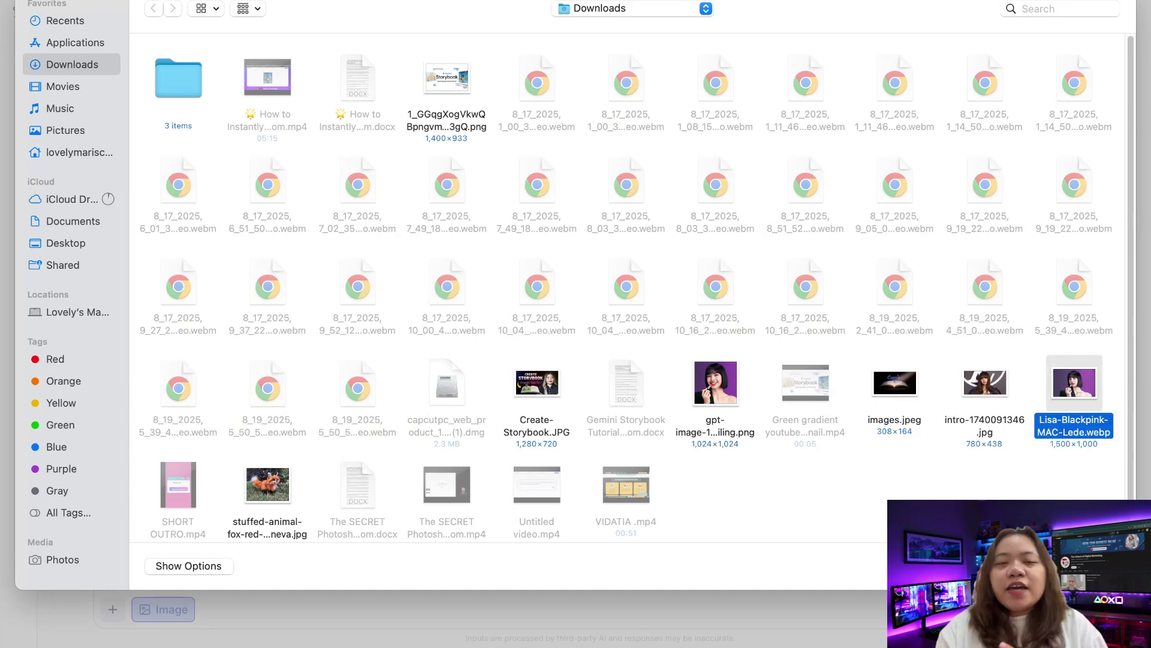
{"action": "key", "text": "Return"}
{"action": "type", "text": "A girl lying in bed."}
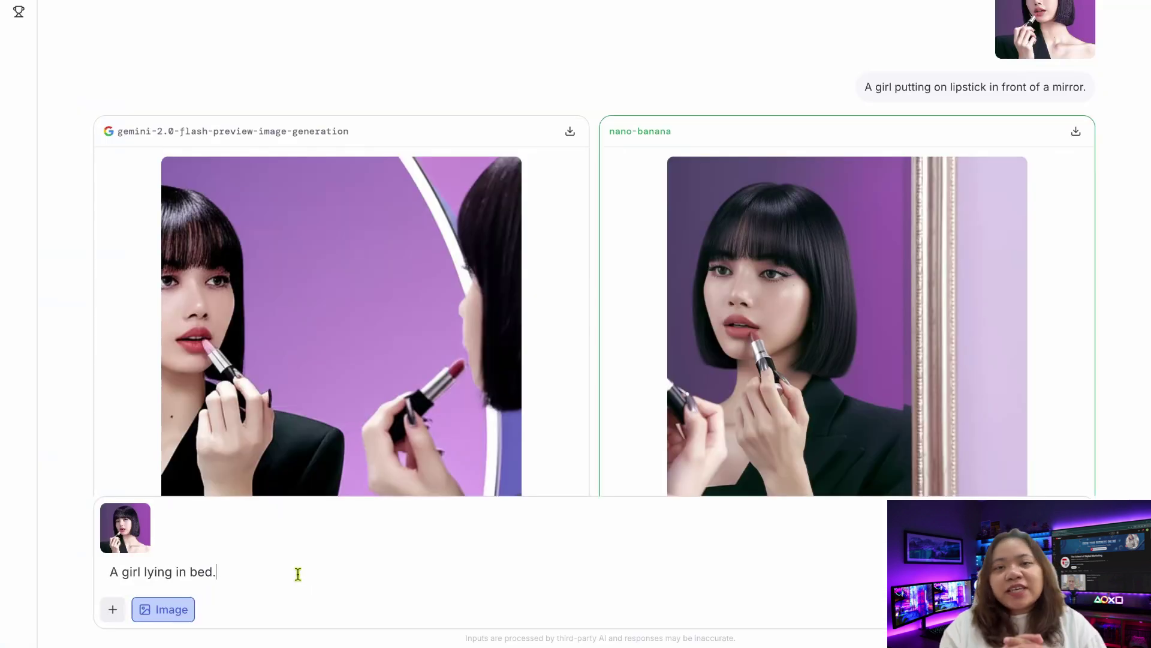
{"action": "key", "text": "Return"}
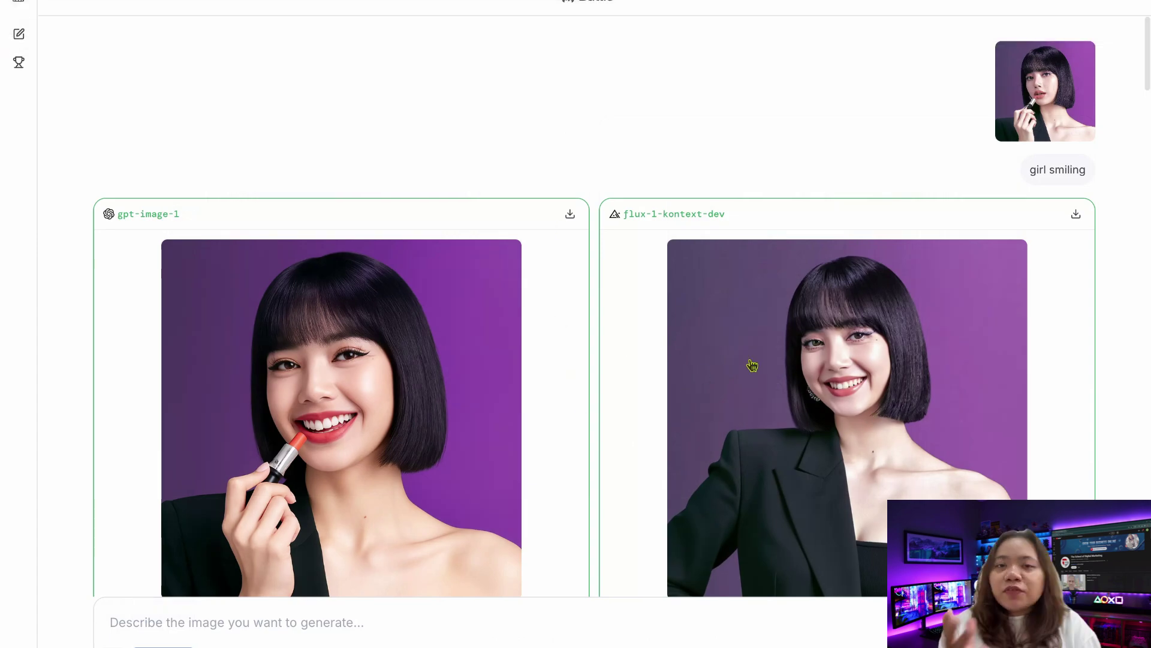
- Scroll back to the drink-can battle and view the attached yellow can image enlarged
{"action": "scroll", "coordinate": [752, 364], "scroll_direction": "down", "scroll_amount": 1}
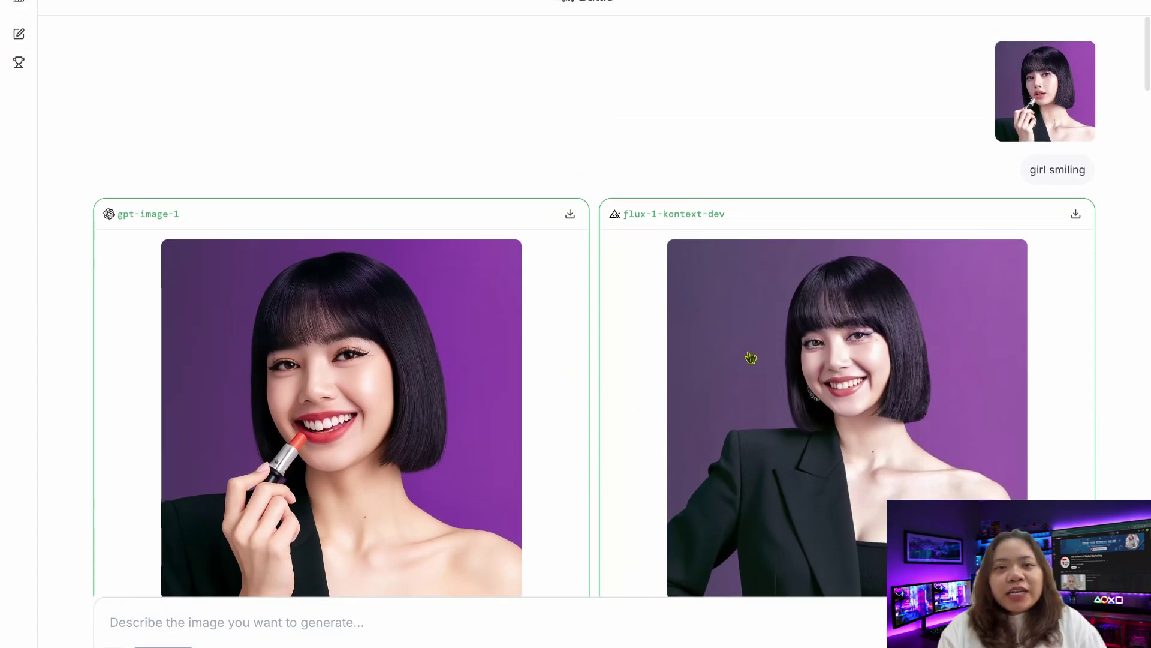
{"action": "scroll", "coordinate": [752, 363], "scroll_direction": "down", "scroll_amount": 5}
{"action": "scroll", "coordinate": [750, 357], "scroll_direction": "down", "scroll_amount": 3}
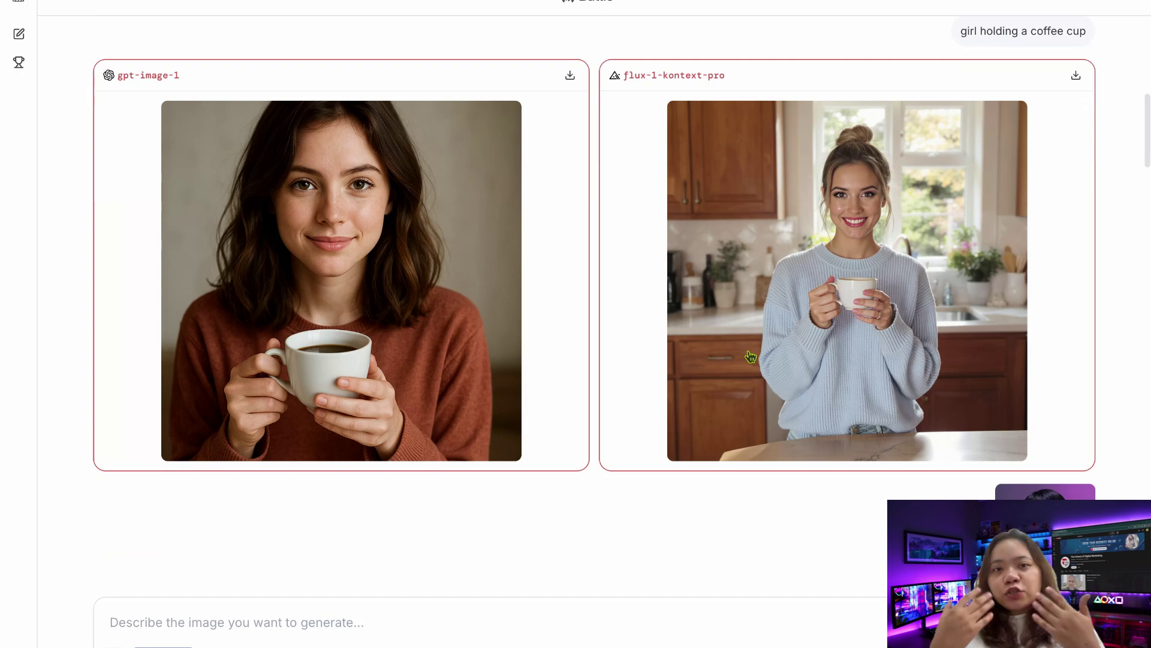
{"action": "scroll", "coordinate": [751, 357], "scroll_direction": "down", "scroll_amount": 7}
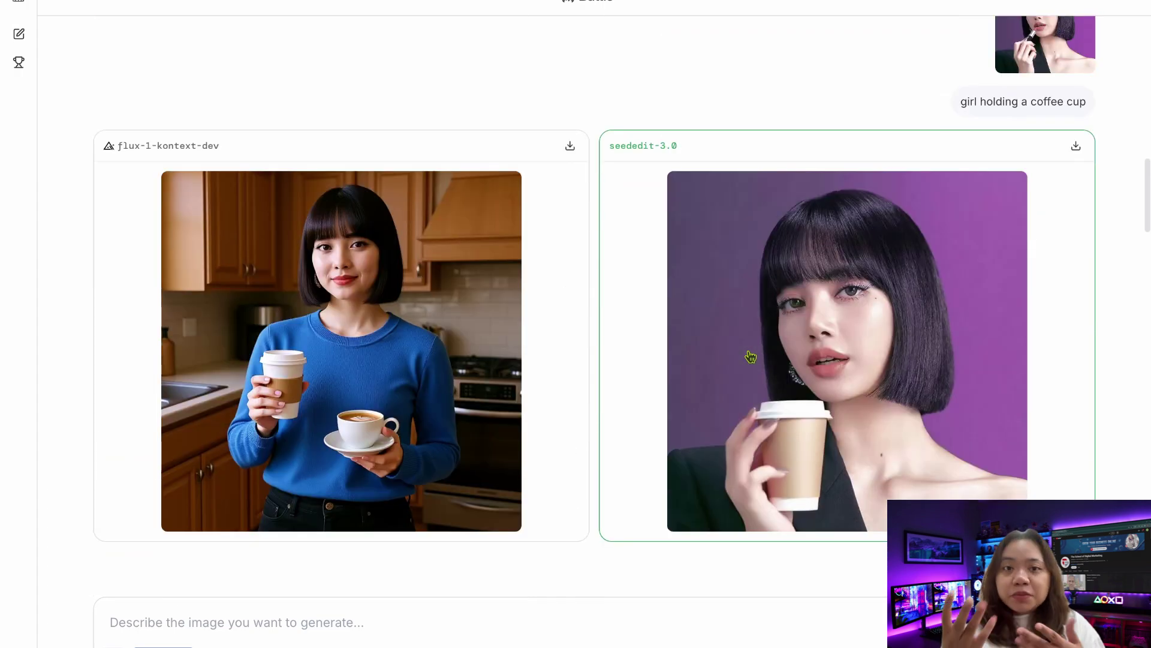
{"action": "scroll", "coordinate": [751, 322], "scroll_direction": "down", "scroll_amount": 1}
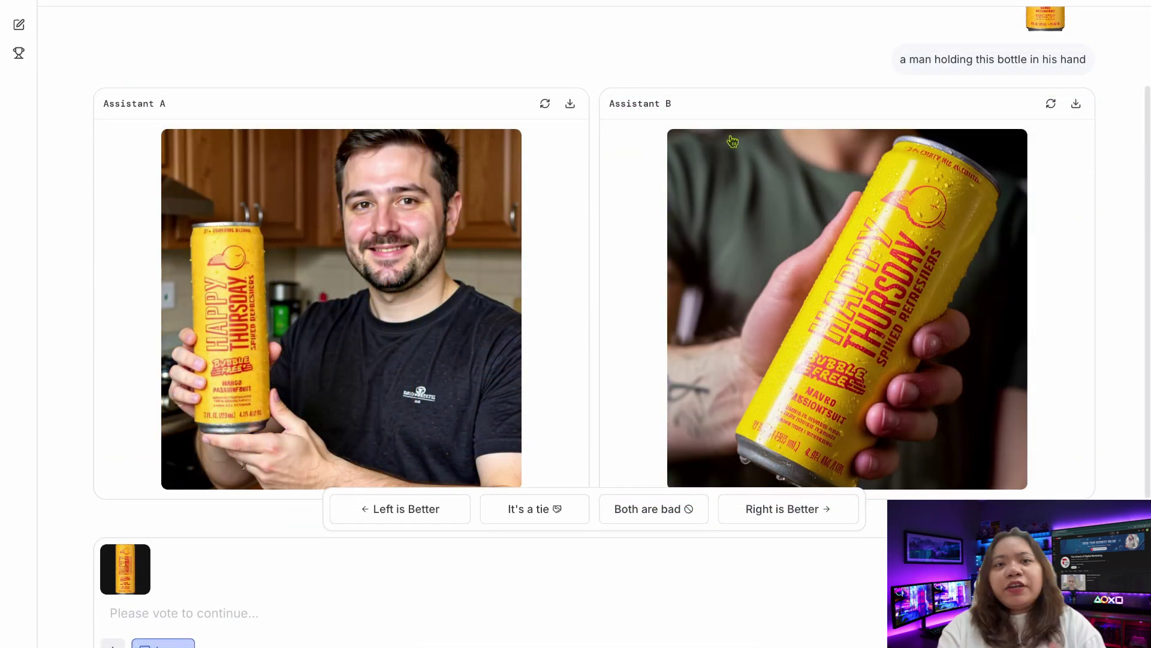
{"action": "scroll", "coordinate": [984, 148], "scroll_direction": "up", "scroll_amount": 2}
{"action": "left_click", "coordinate": [1050, 72]}
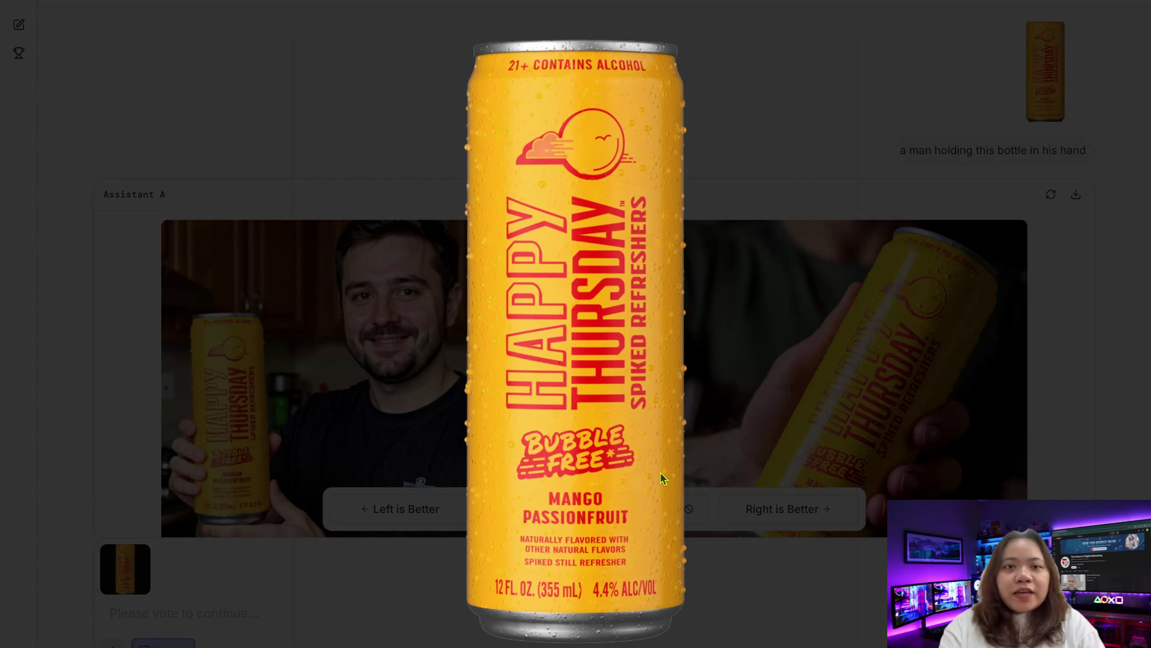
{"action": "left_click", "coordinate": [916, 146]}
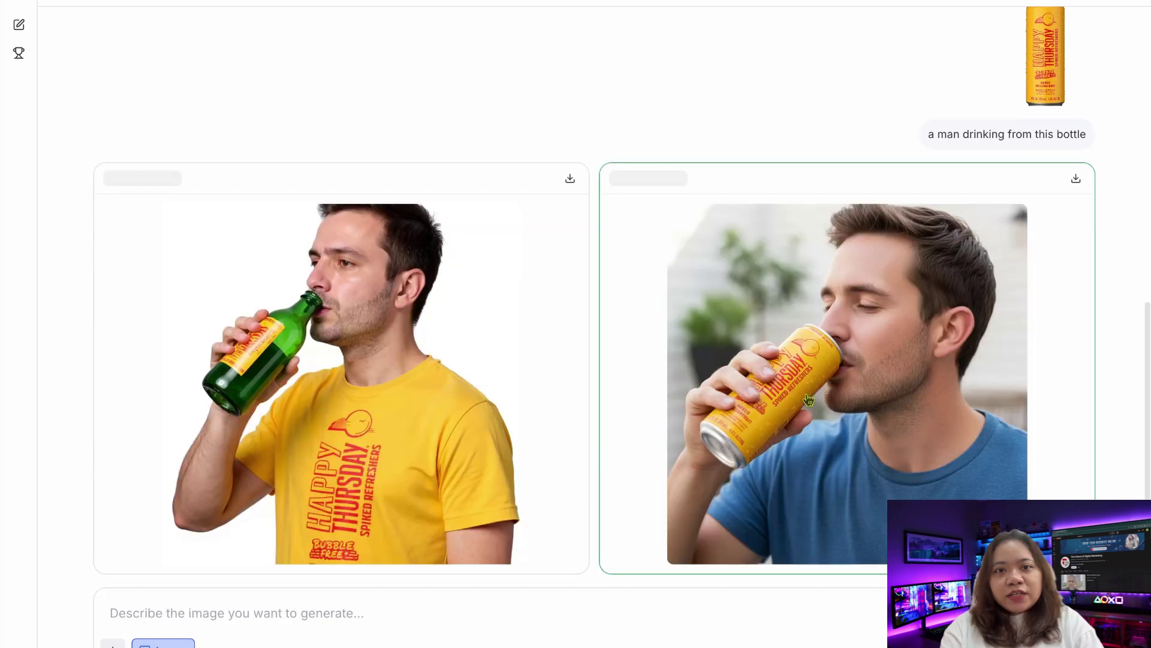
- View the right result, nano-banana's man drinking the yellow can, enlarged, then close it
{"action": "scroll", "coordinate": [809, 400], "scroll_direction": "down", "scroll_amount": 1}
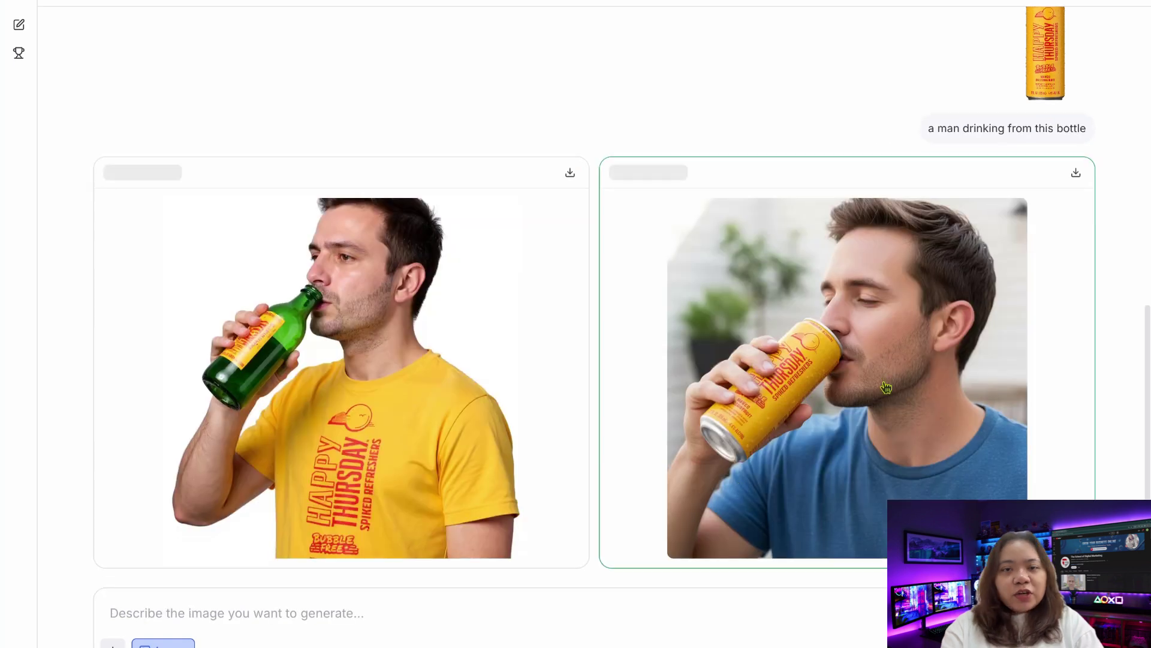
{"action": "left_click", "coordinate": [814, 386]}
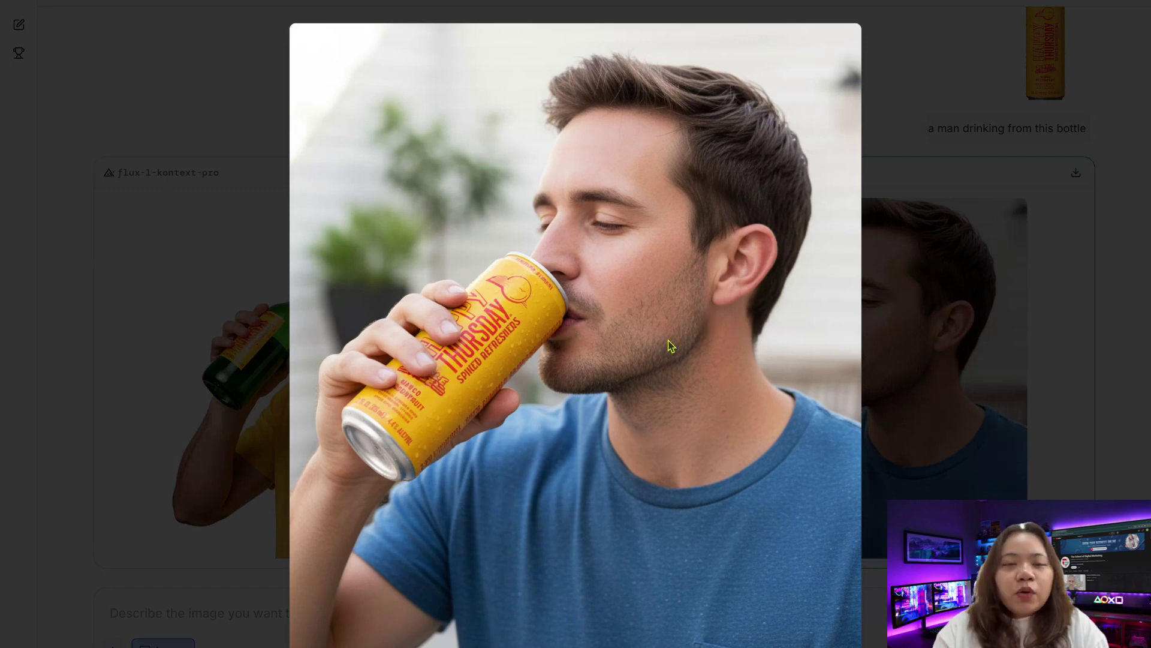
{"action": "mouse_move", "coordinate": [671, 1]}
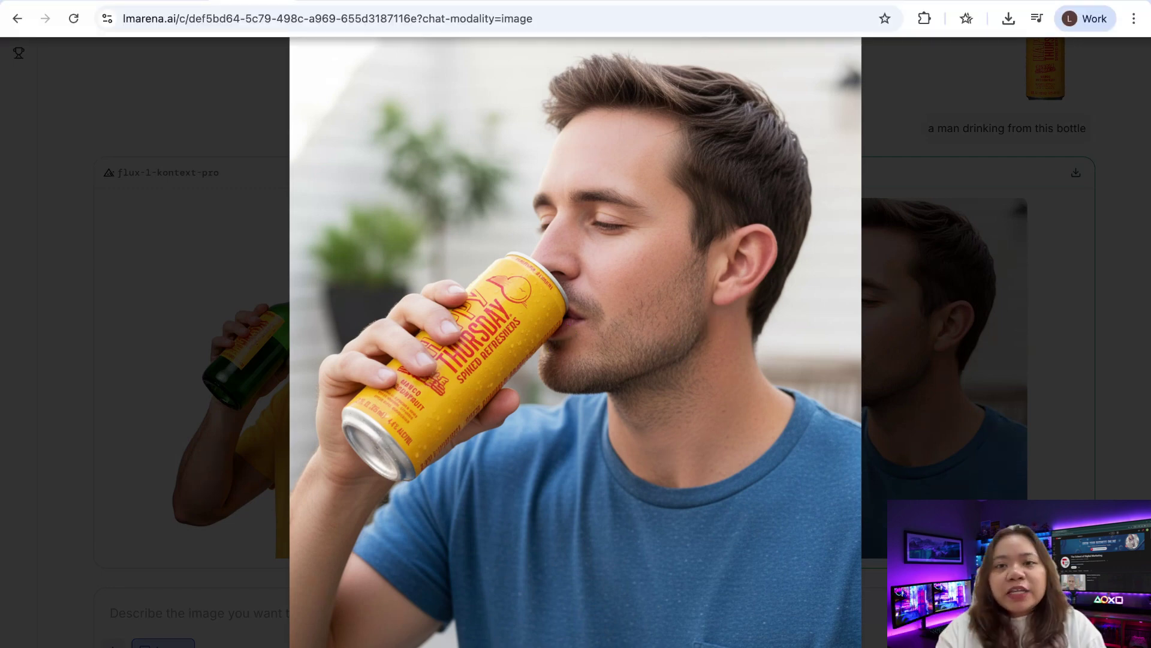
{"action": "key", "text": "Escape"}
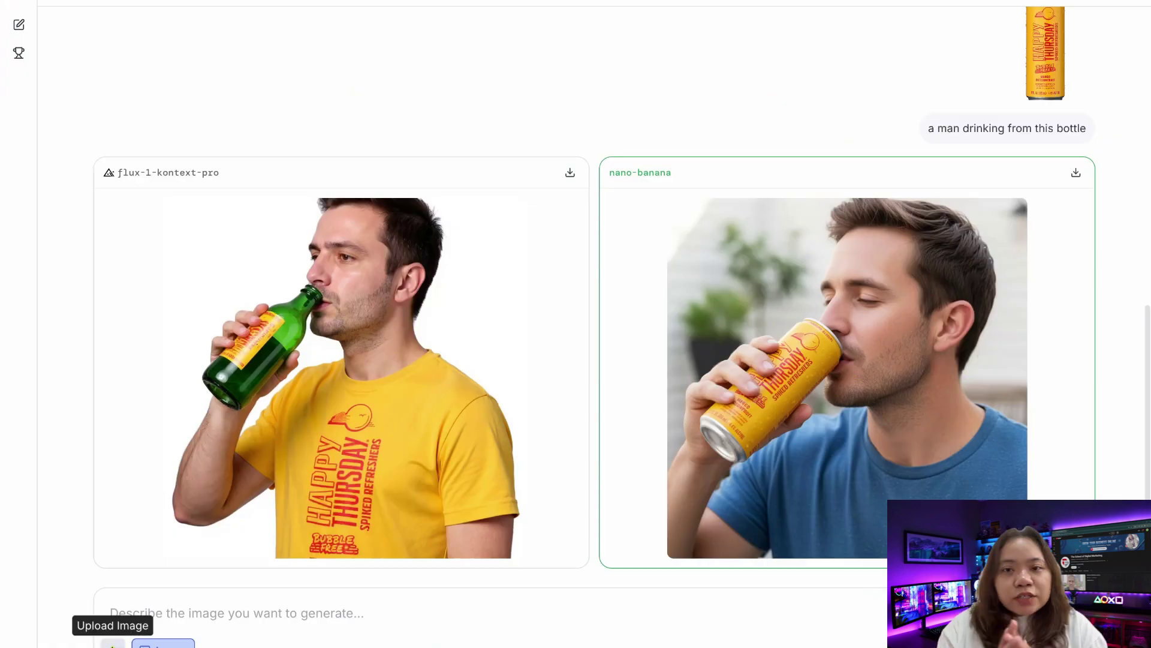
- Attach HT_MangoPassionFruit_12oz.png and submit the prompt 'place this bottle underwater' as a new battle
{"action": "left_click", "coordinate": [112, 644]}
{"action": "left_click", "coordinate": [1103, 227]}
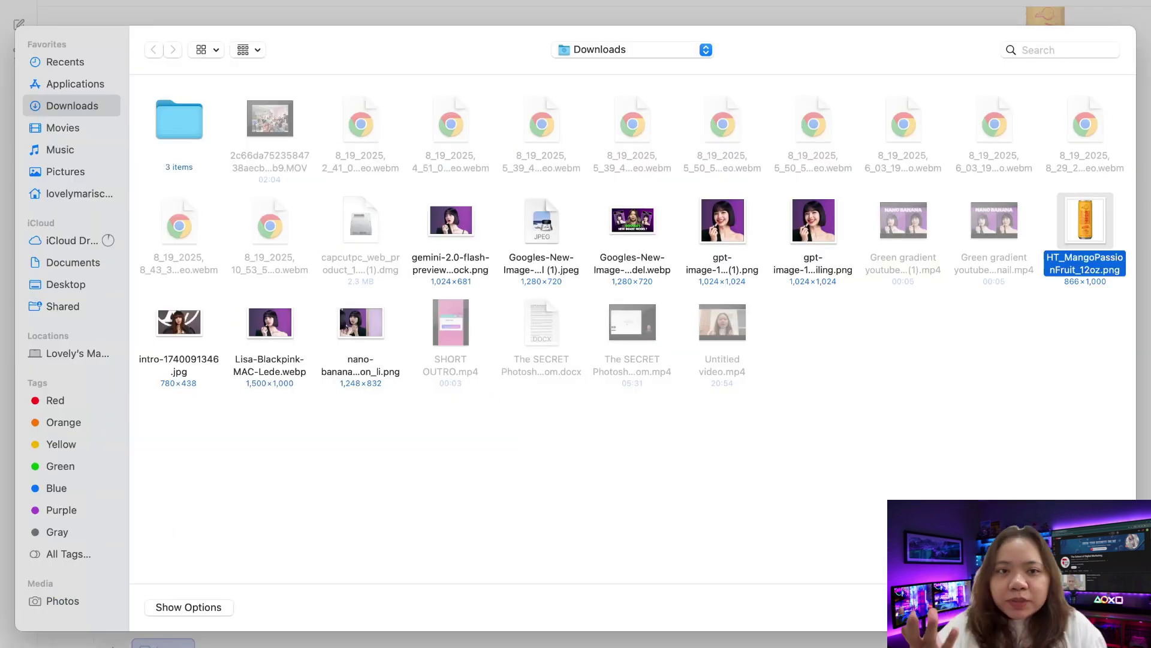
{"action": "key", "text": "Return"}
{"action": "type", "text": "p"}
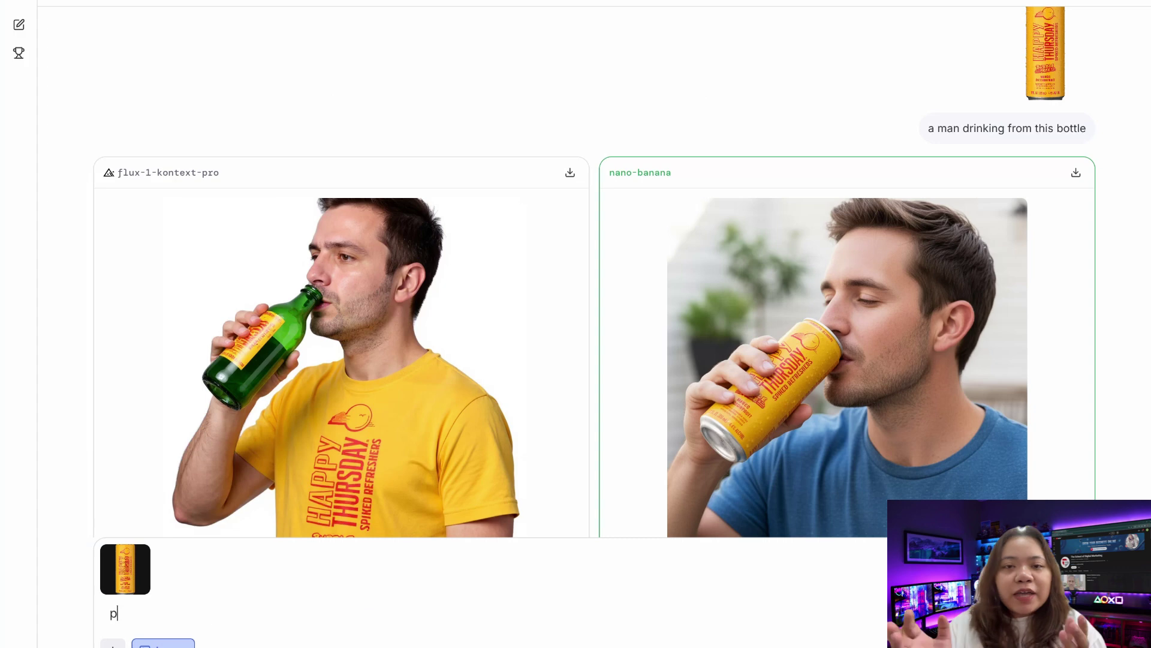
{"action": "type", "text": "lace this bott"}
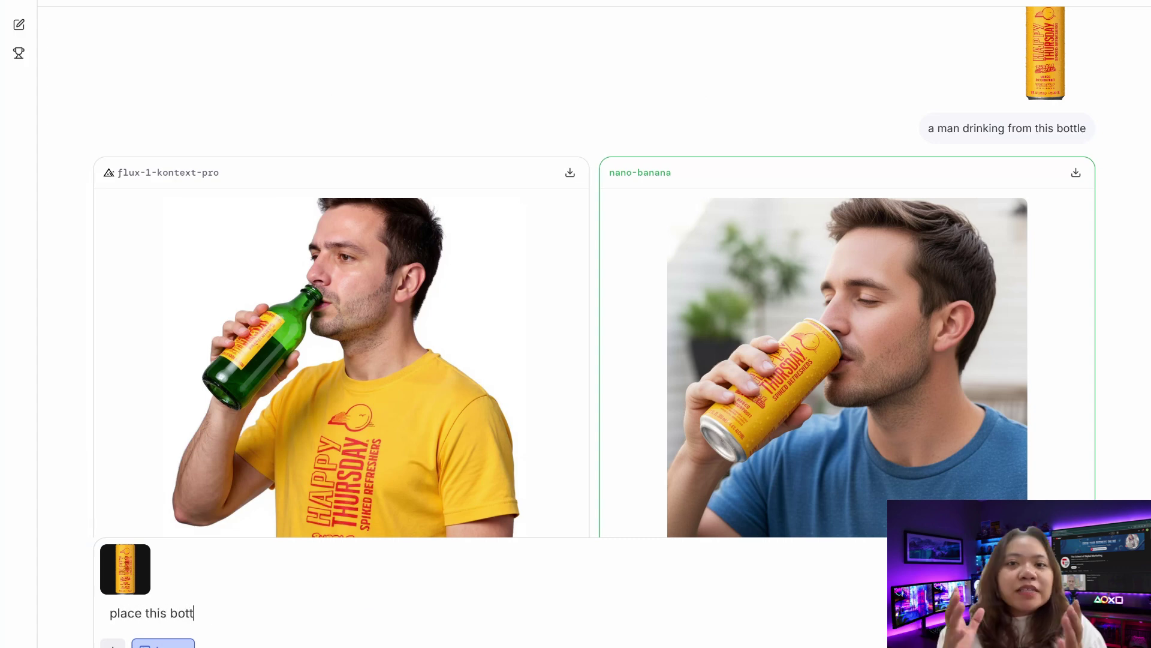
{"action": "type", "text": "le underwater"}
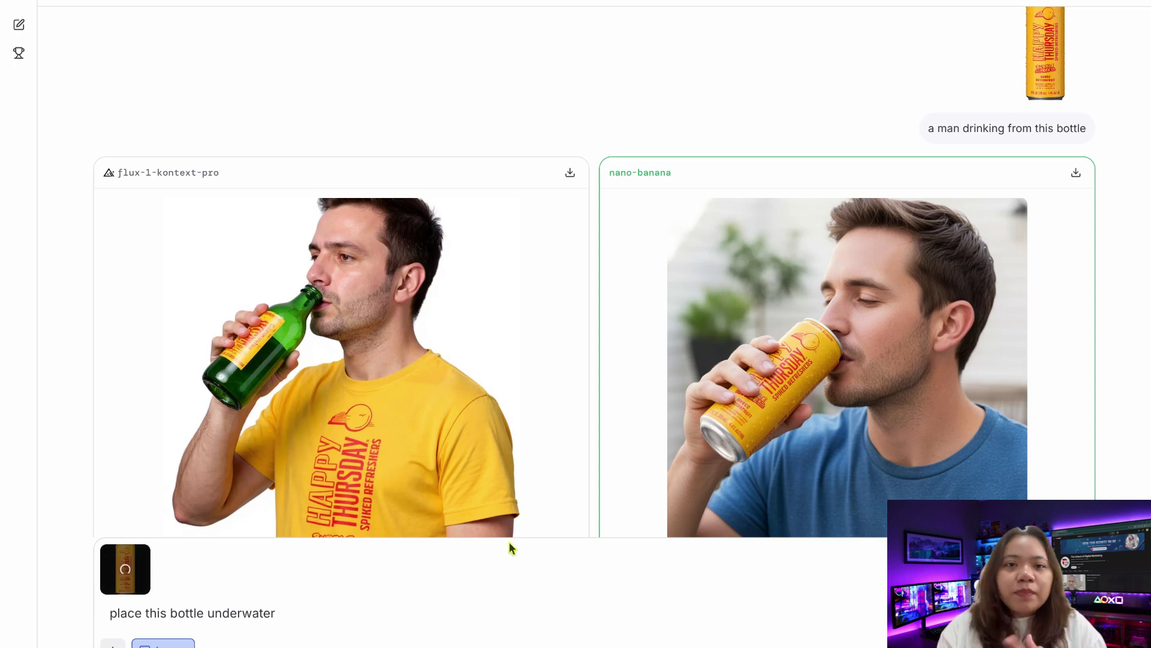
{"action": "scroll", "coordinate": [586, 431], "scroll_direction": "down", "scroll_amount": 1}
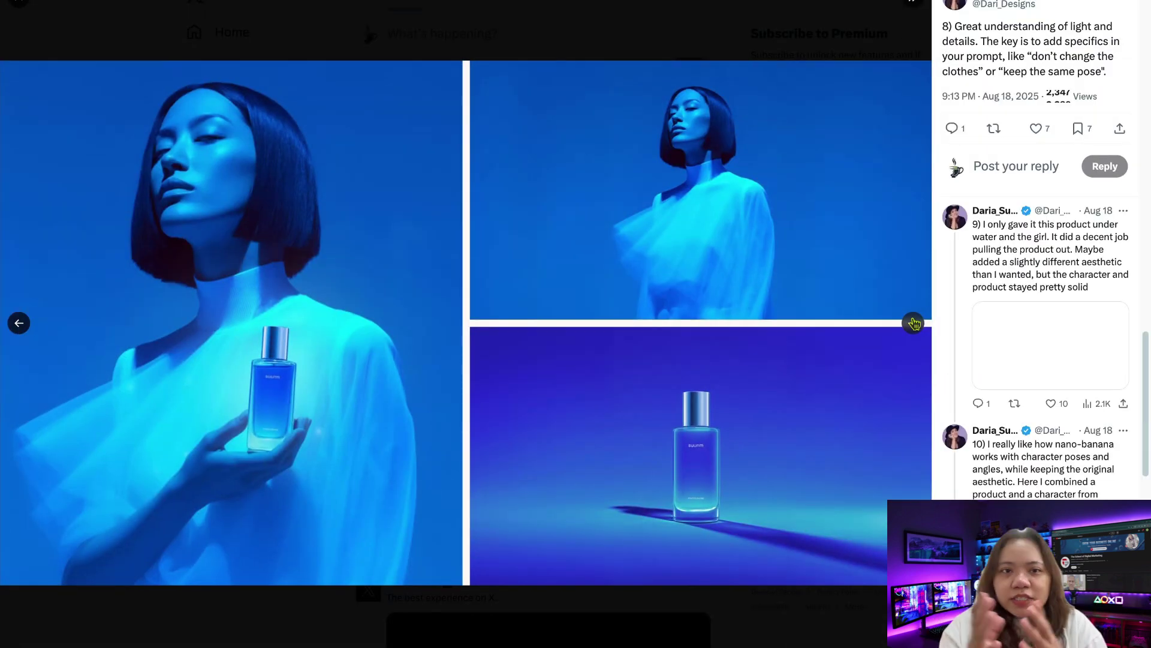
- Advance the X media viewer two posts forward to the underwater Aqura Beauty serum images
{"action": "left_click", "coordinate": [913, 324]}
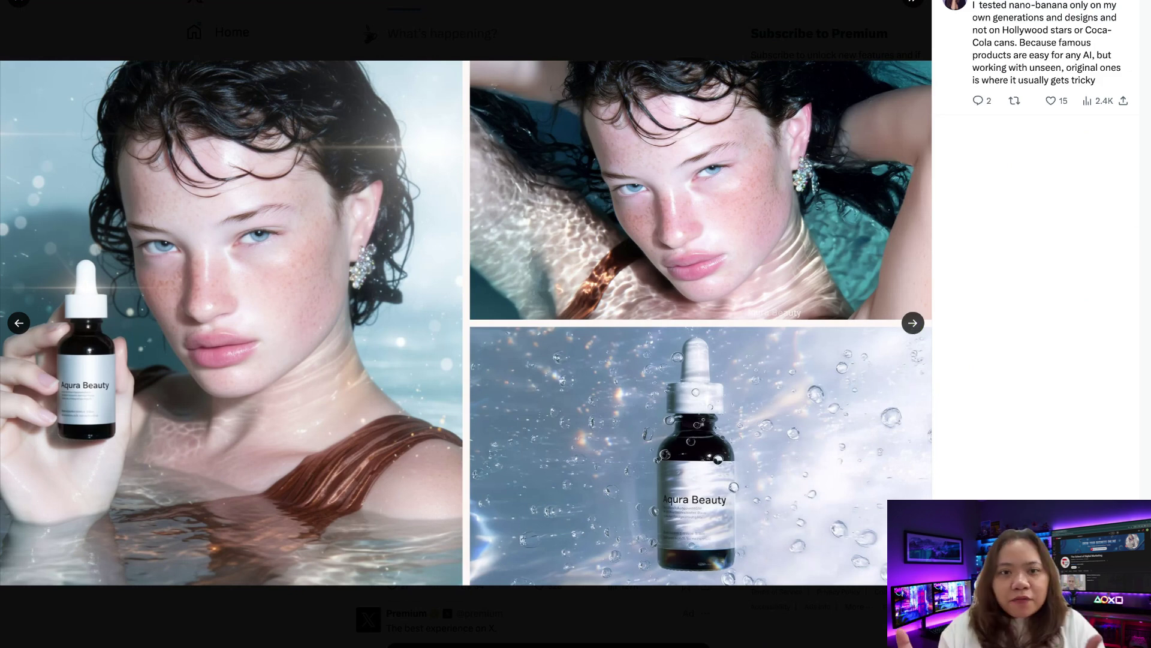
{"action": "left_click", "coordinate": [913, 323]}
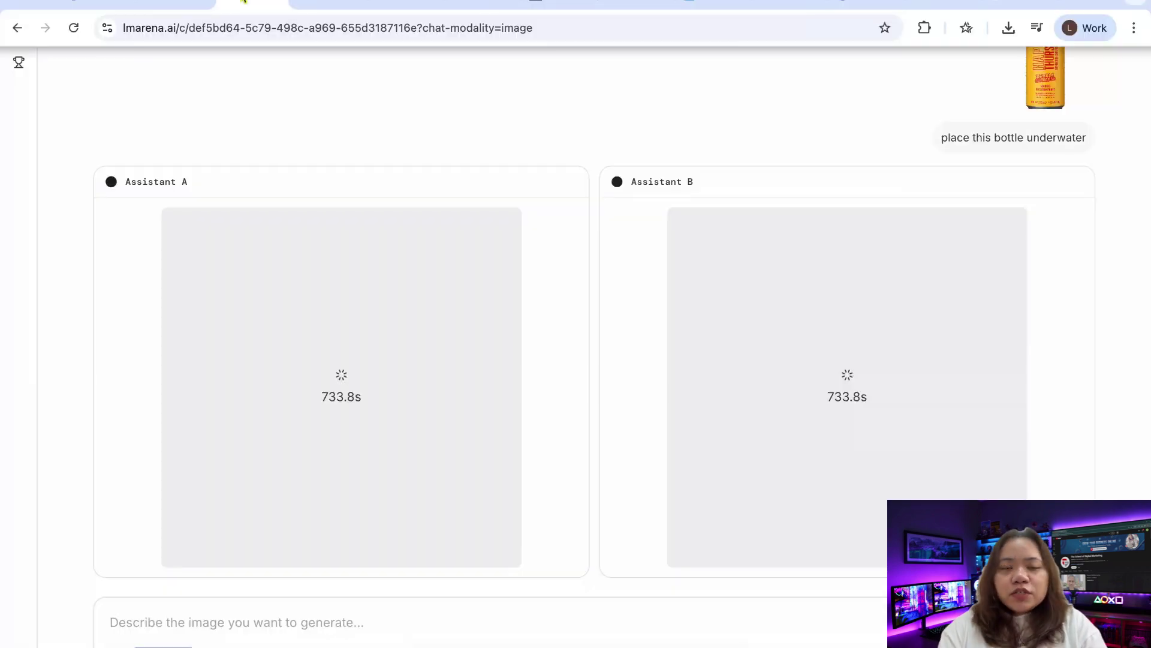
- Return to the LMArena battle chat, close the enlarged image, and scan the girl smiling results
{"action": "left_click", "coordinate": [336, 3]}
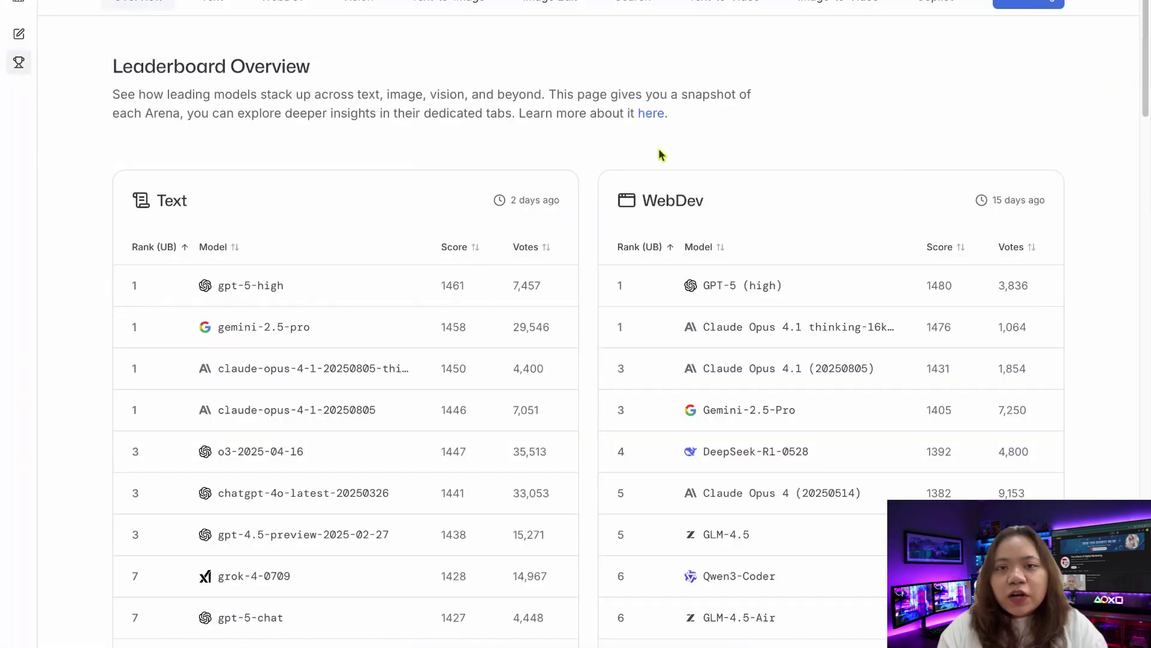
{"action": "left_click", "coordinate": [402, 1]}
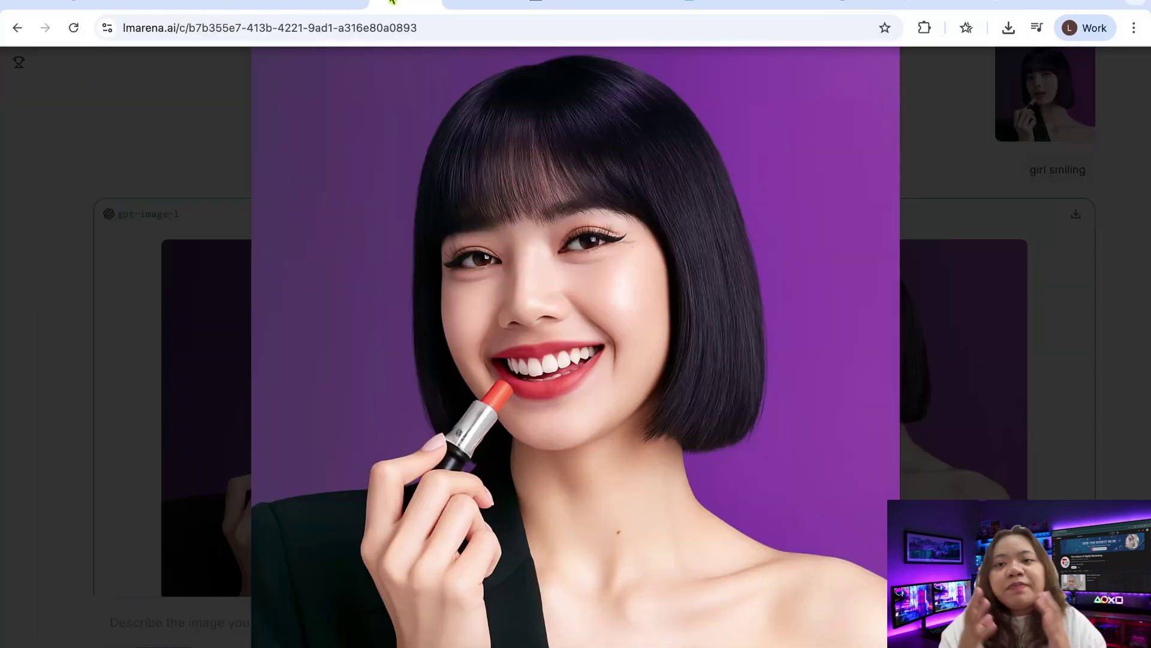
{"action": "key", "text": "Escape"}
{"action": "scroll", "coordinate": [842, 262], "scroll_direction": "down", "scroll_amount": 1}
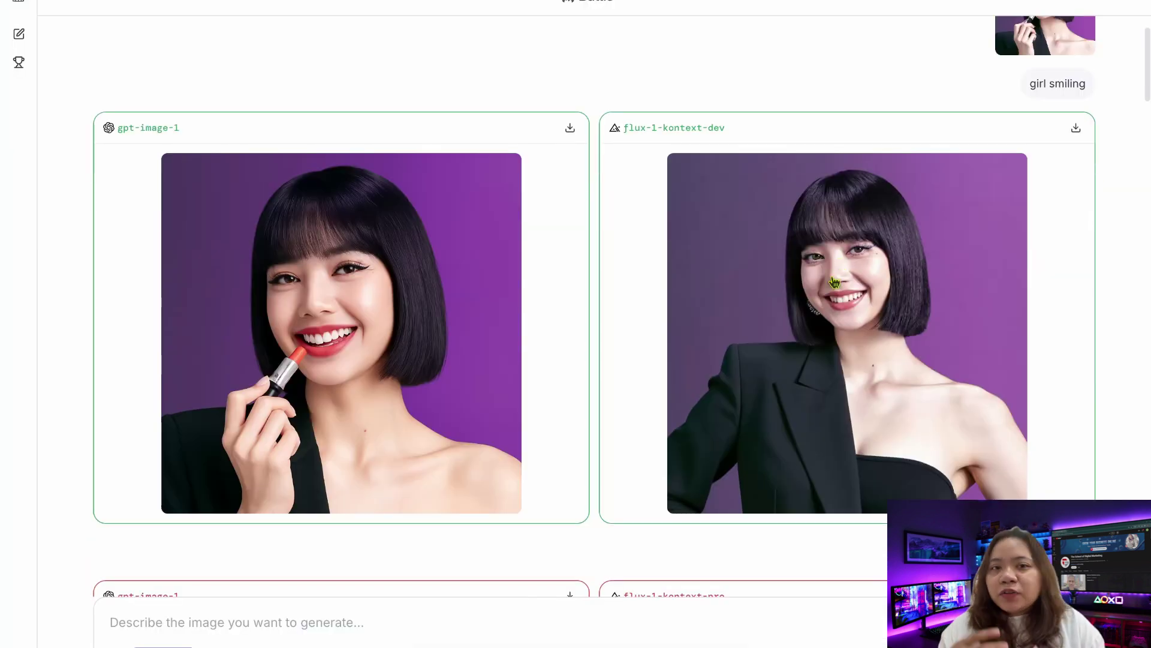
{"action": "scroll", "coordinate": [782, 224], "scroll_direction": "up", "scroll_amount": 1}
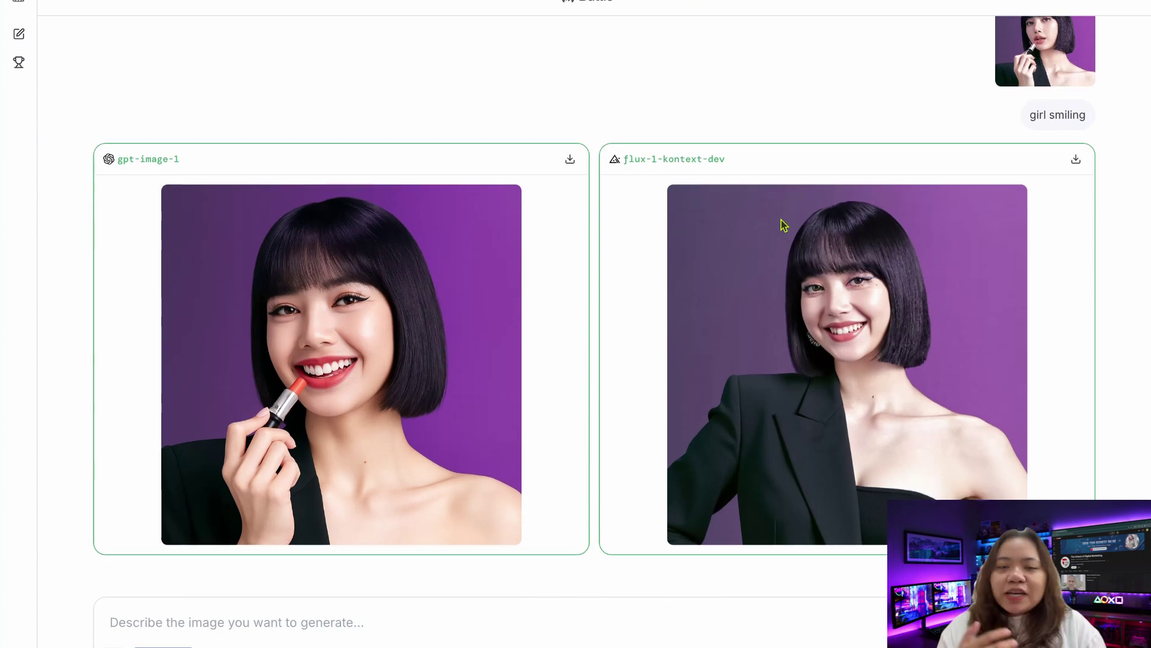
{"action": "scroll", "coordinate": [783, 225], "scroll_direction": "down", "scroll_amount": 1}
{"action": "scroll", "coordinate": [784, 225], "scroll_direction": "up", "scroll_amount": 1}
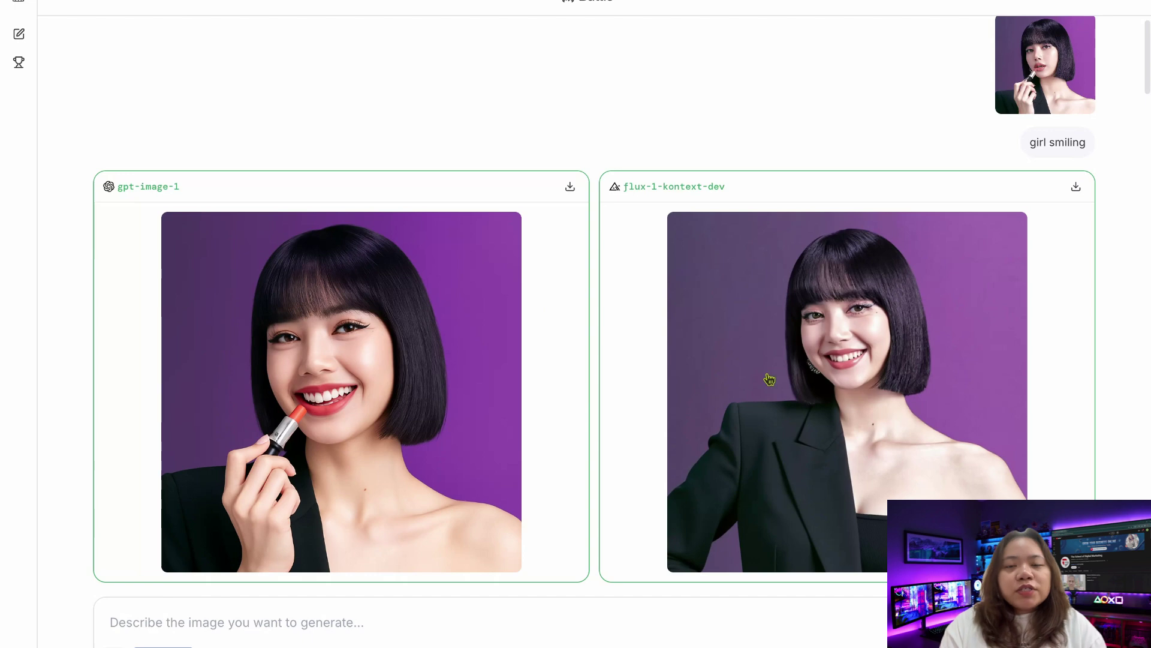
- Enlarge the gpt-image-1 result and the uploaded drink can image, then close the lightbox
{"action": "left_click", "coordinate": [472, 373]}
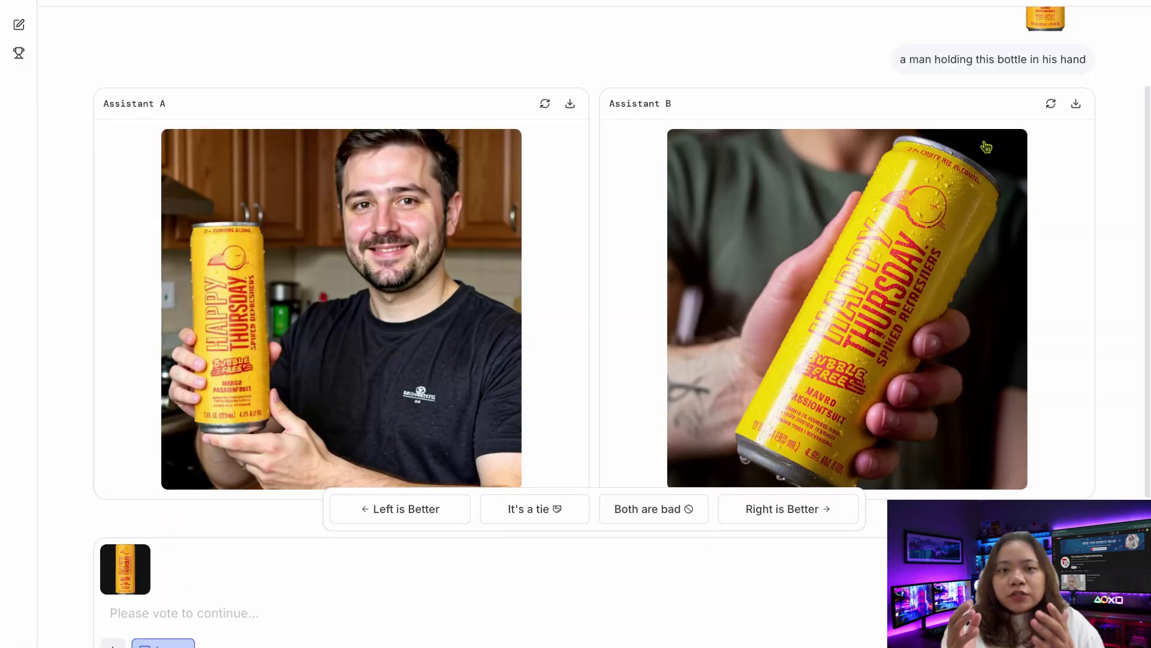
{"action": "scroll", "coordinate": [986, 147], "scroll_direction": "up", "scroll_amount": 2}
{"action": "left_click", "coordinate": [1050, 72]}
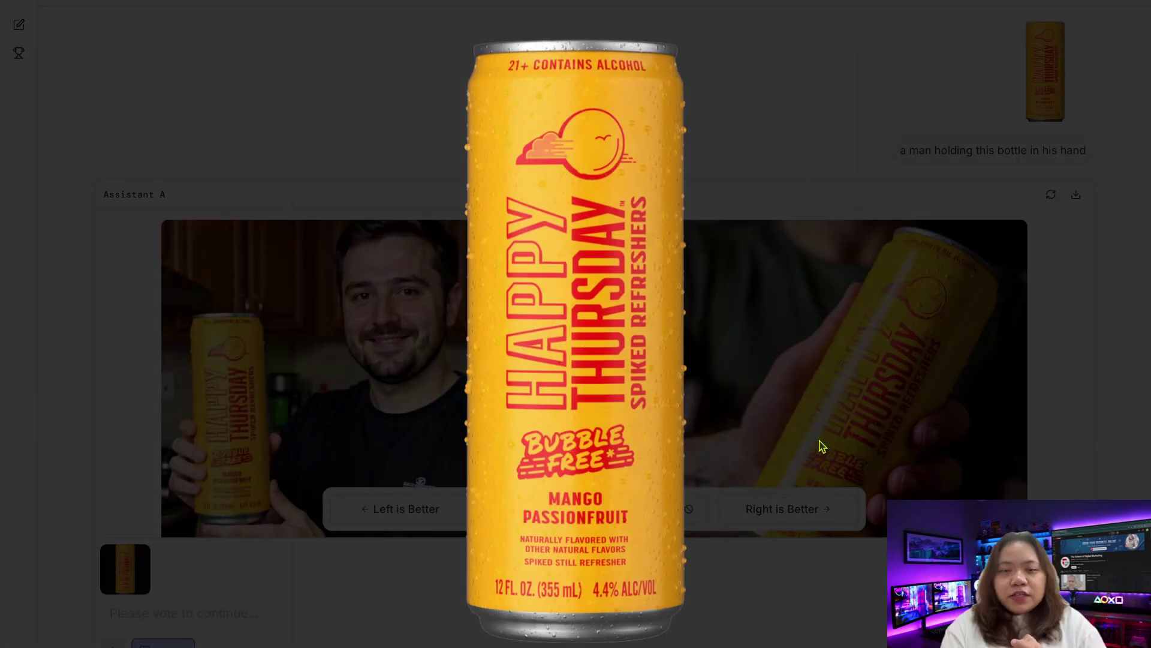
{"action": "left_click", "coordinate": [917, 153]}
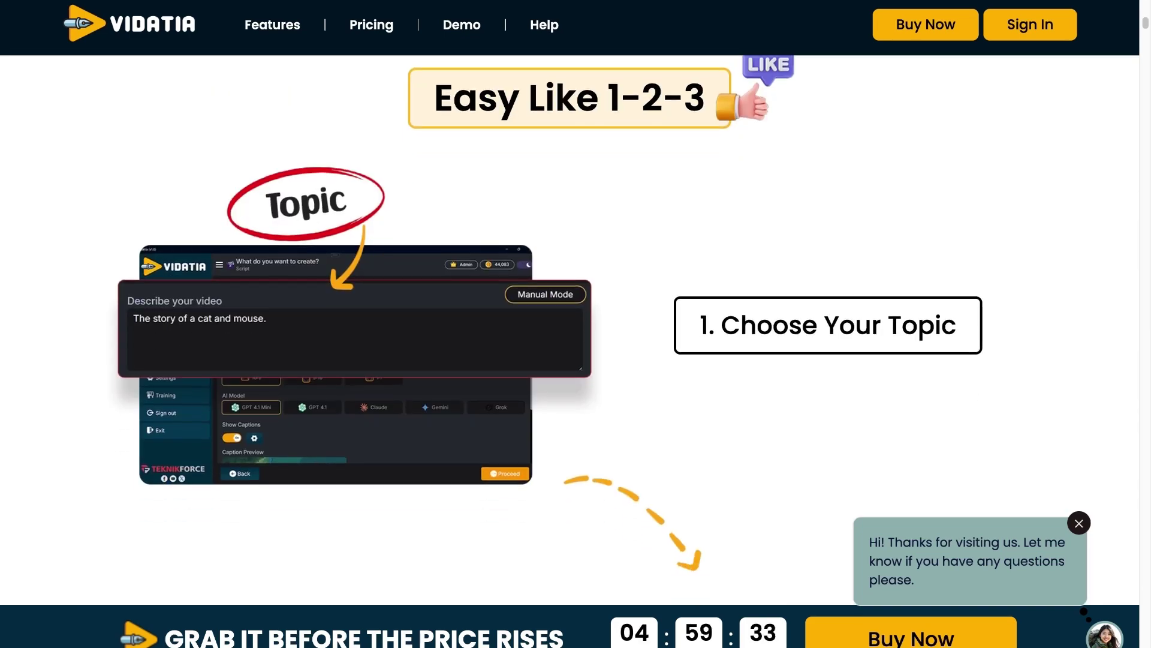
- Scroll the Vidatia landing page past features and samples to the Live Captions section
{"action": "scroll", "coordinate": [571, 329], "scroll_direction": "down", "scroll_amount": 5}
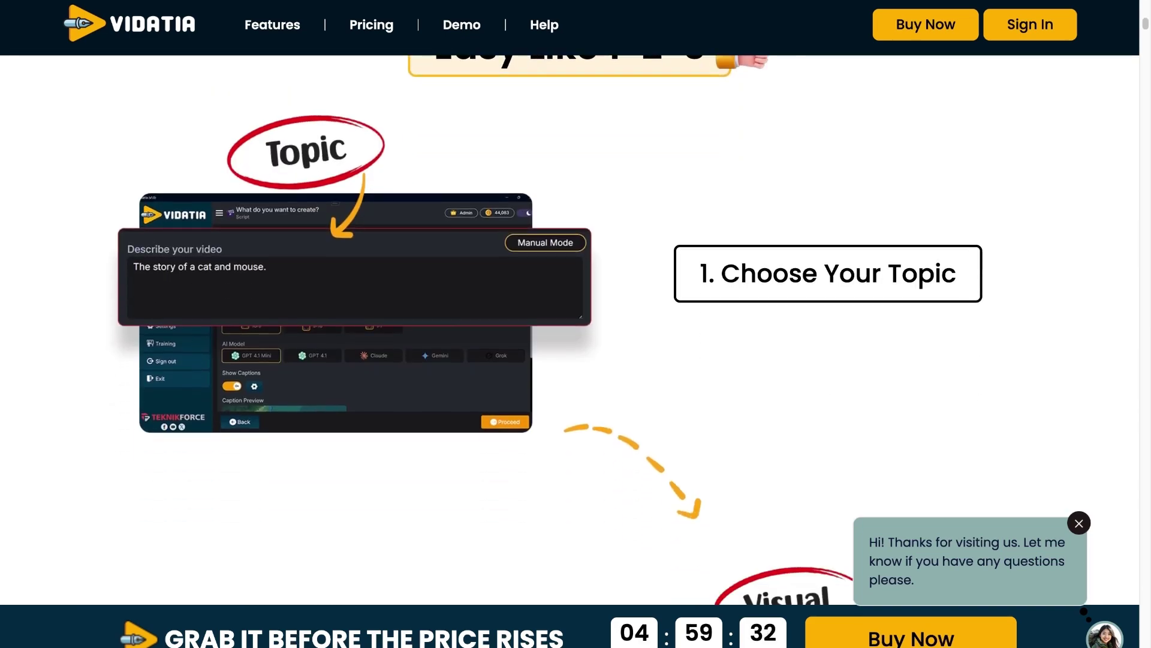
{"action": "scroll", "coordinate": [571, 329], "scroll_direction": "down", "scroll_amount": 10}
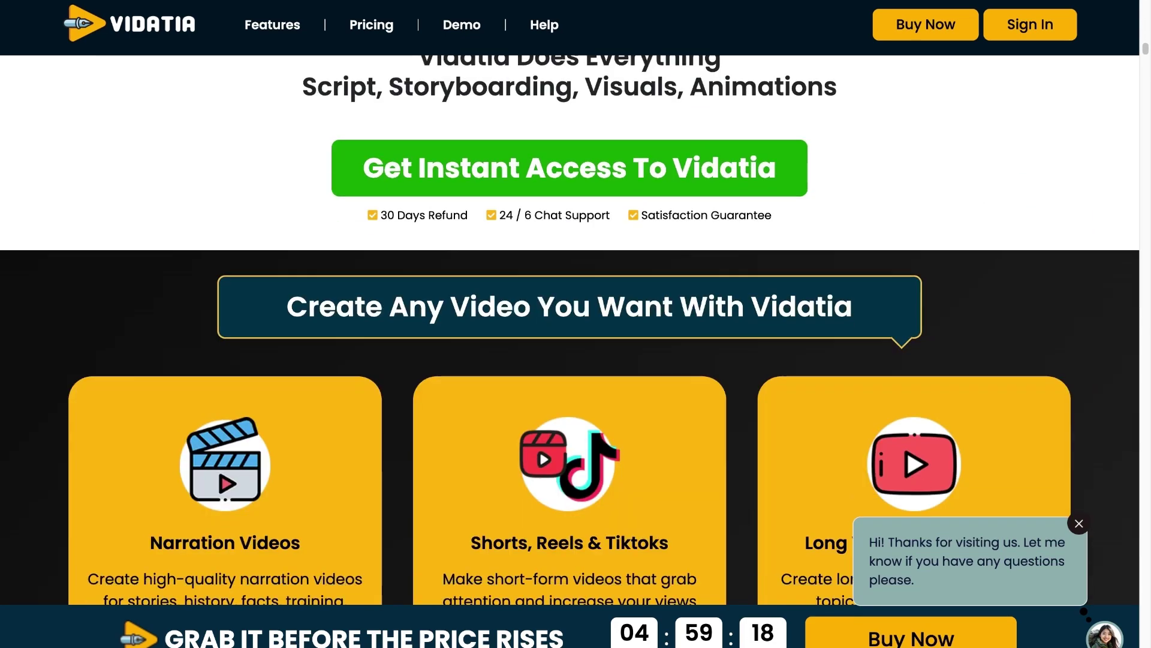
{"action": "scroll", "coordinate": [570, 329], "scroll_direction": "down", "scroll_amount": 4}
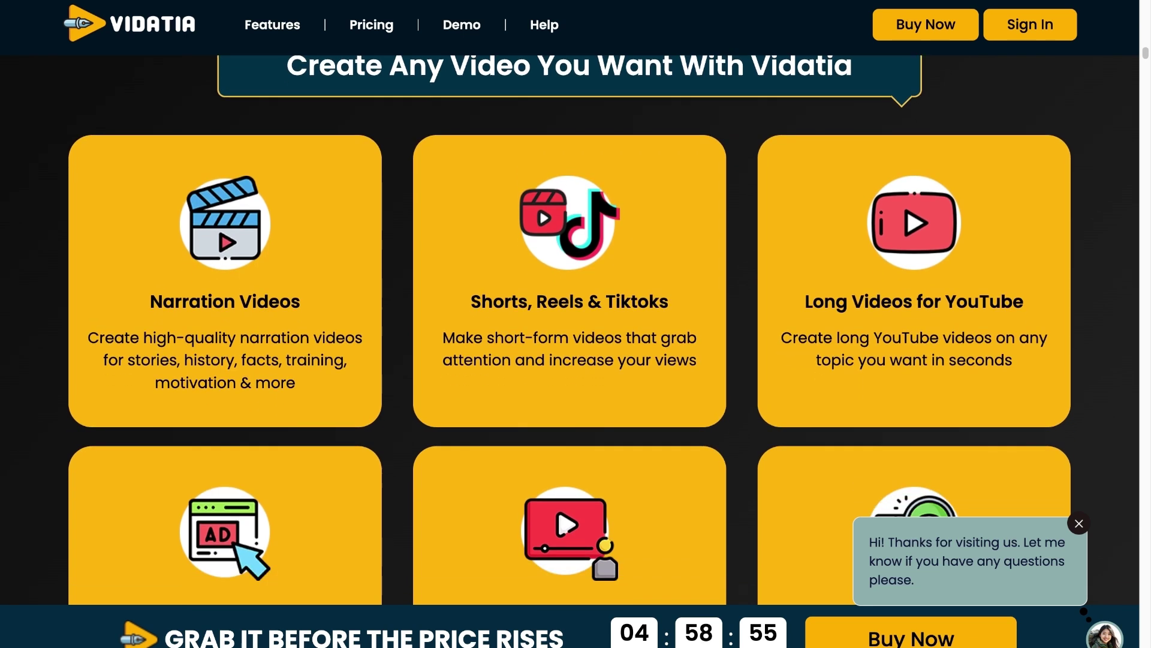
{"action": "scroll", "coordinate": [570, 329], "scroll_direction": "down", "scroll_amount": 2}
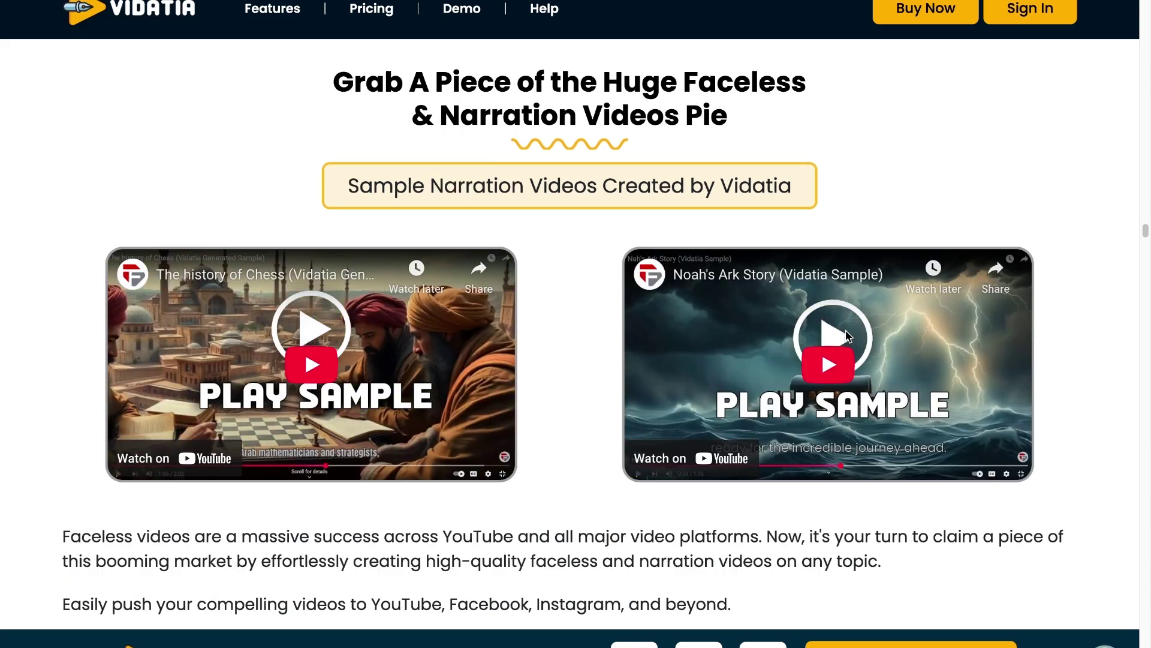
{"action": "scroll", "coordinate": [846, 335], "scroll_direction": "down", "scroll_amount": 15}
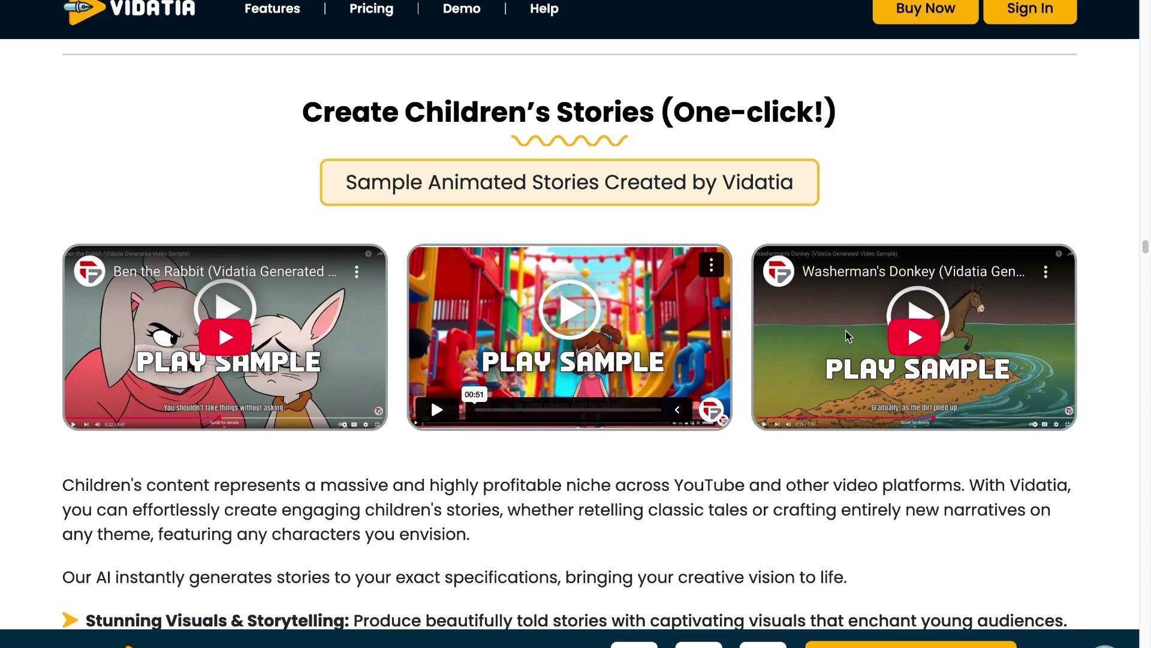
{"action": "scroll", "coordinate": [848, 336], "scroll_direction": "down", "scroll_amount": 15}
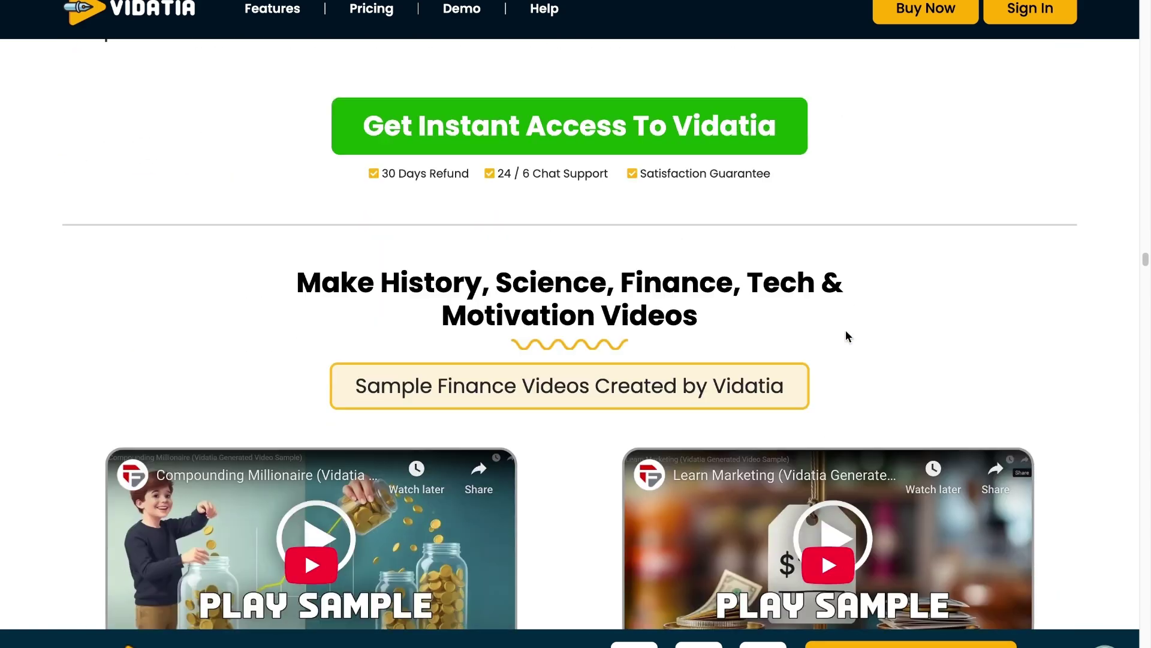
{"action": "scroll", "coordinate": [848, 336], "scroll_direction": "down", "scroll_amount": 5}
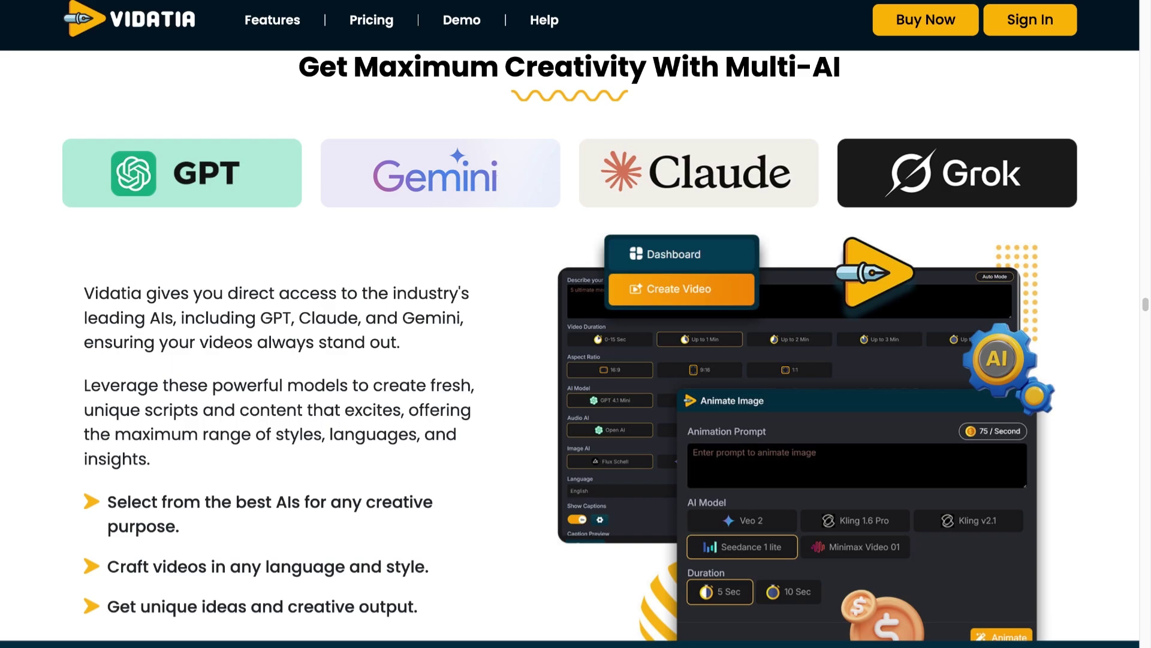
{"action": "scroll", "coordinate": [590, 429], "scroll_direction": "down", "scroll_amount": 20}
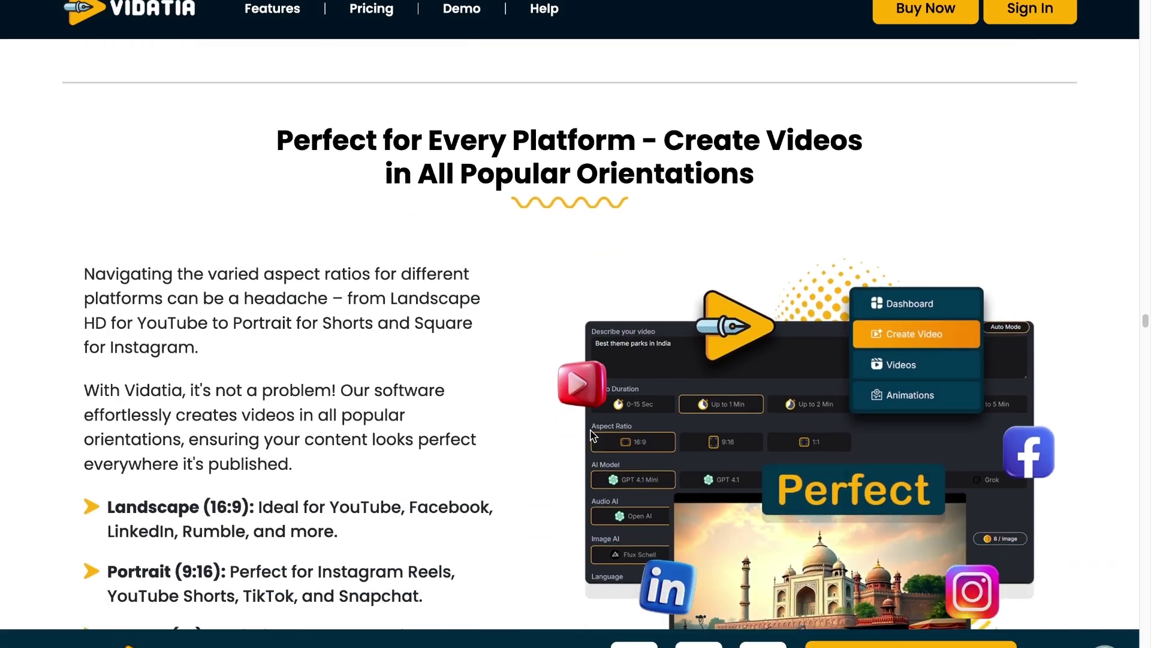
{"action": "scroll", "coordinate": [590, 429], "scroll_direction": "down", "scroll_amount": 12}
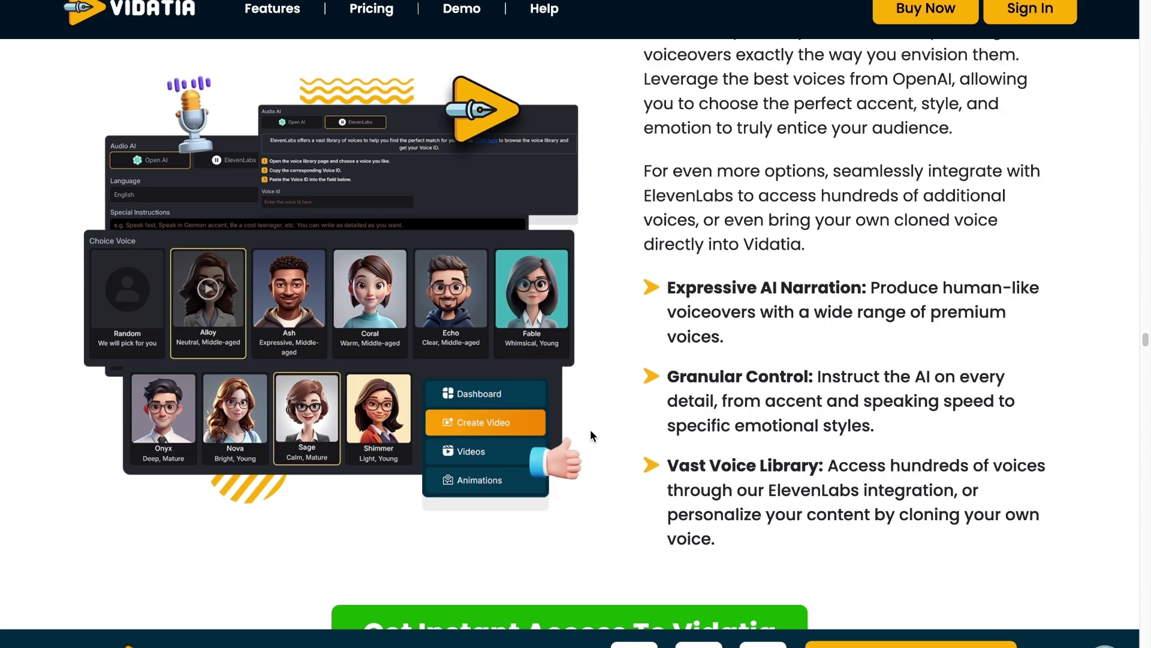
{"action": "scroll", "coordinate": [590, 429], "scroll_direction": "down", "scroll_amount": 15}
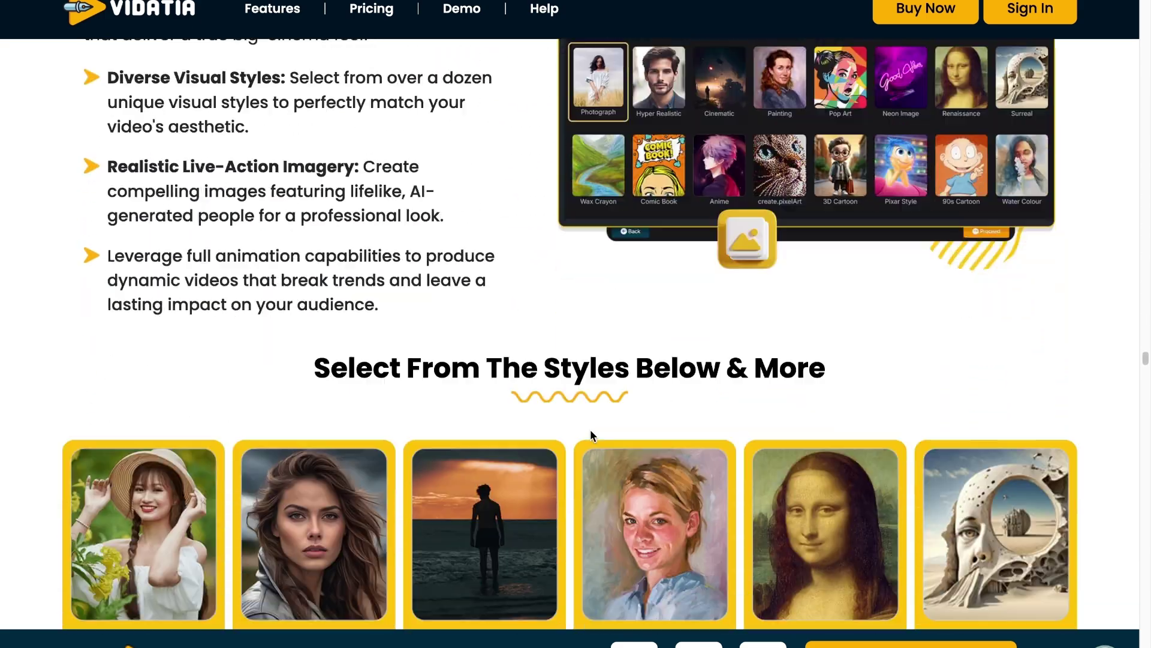
{"action": "scroll", "coordinate": [591, 433], "scroll_direction": "down", "scroll_amount": 15}
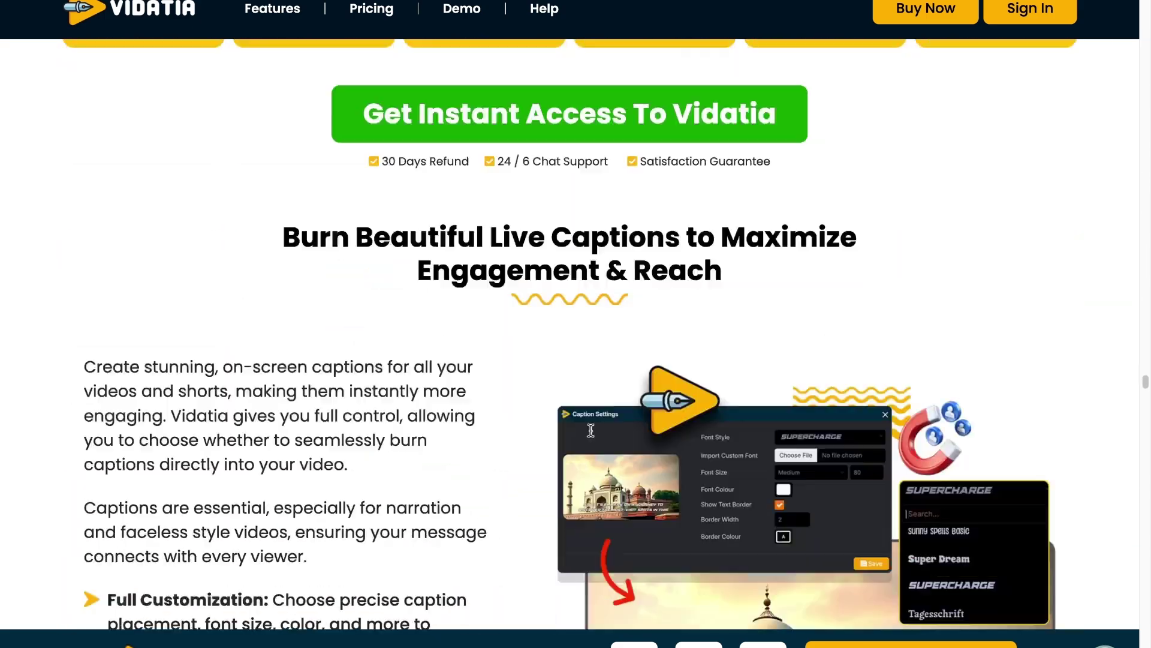